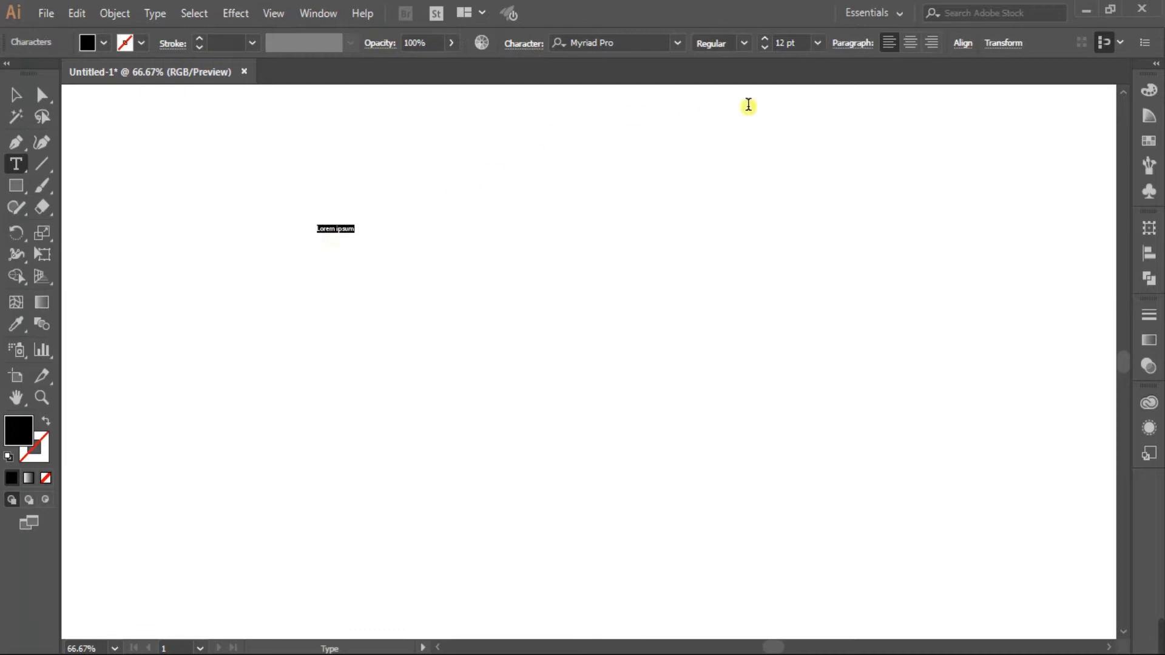
# Set the Lorem ipsum text to 72 pt and replace it with the word 'happy'.
pyautogui.click(816, 41)
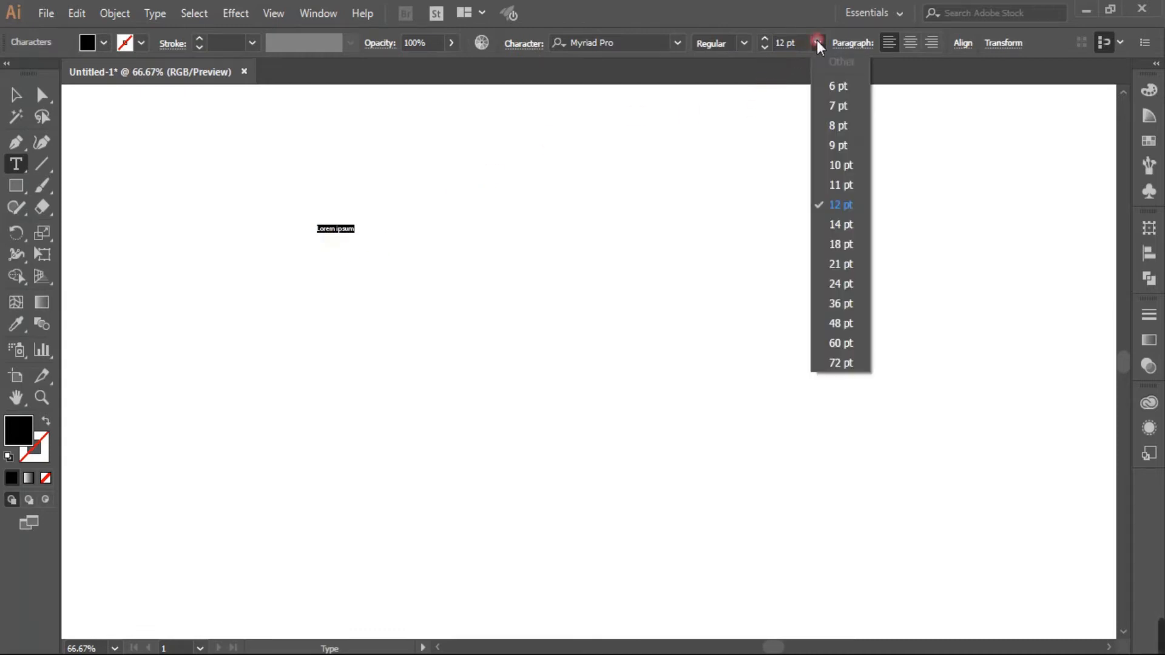
pyautogui.click(850, 364)
pyautogui.moveTo(548, 229); pyautogui.dragTo(202, 249)
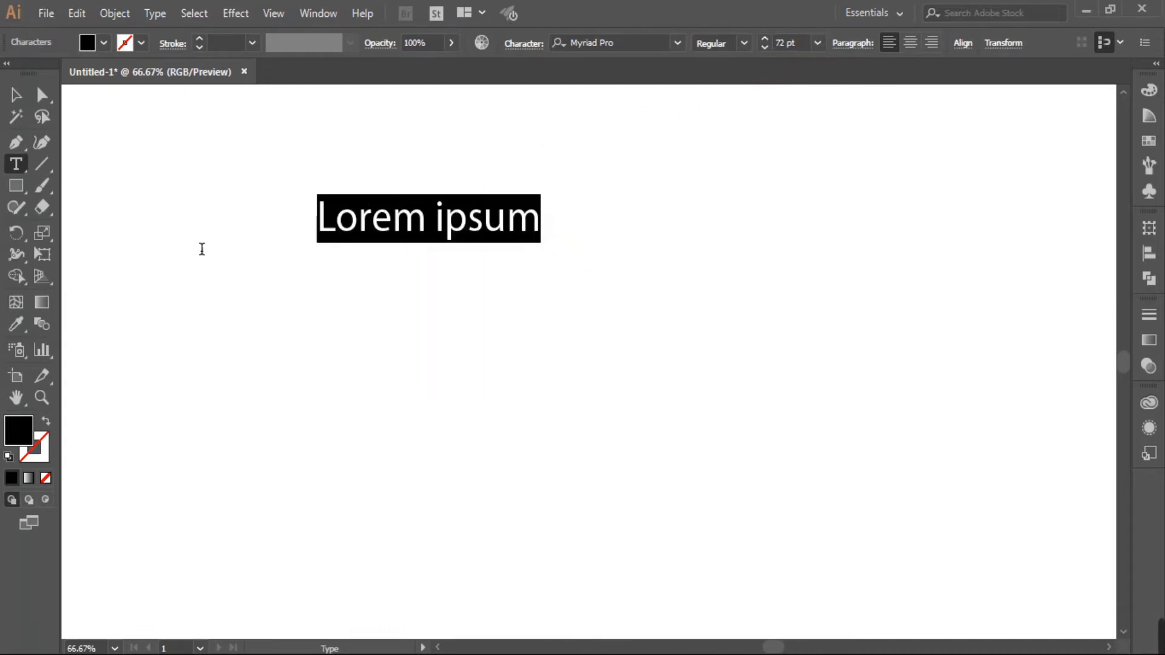
pyautogui.press('BackSpace')
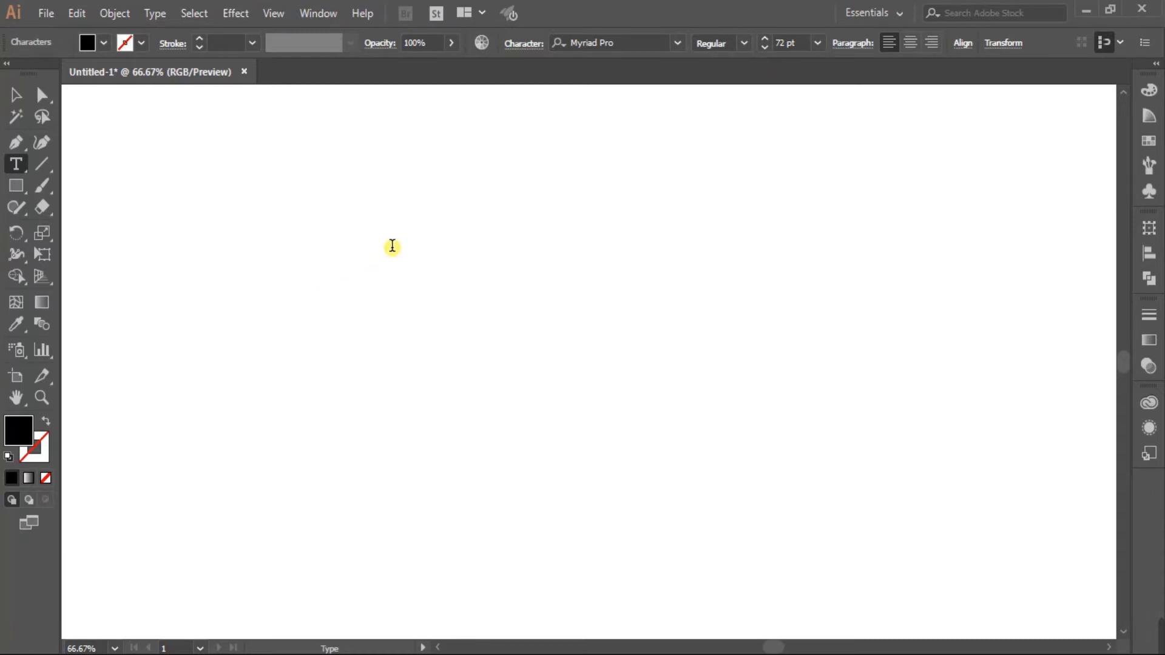
pyautogui.write('happy')
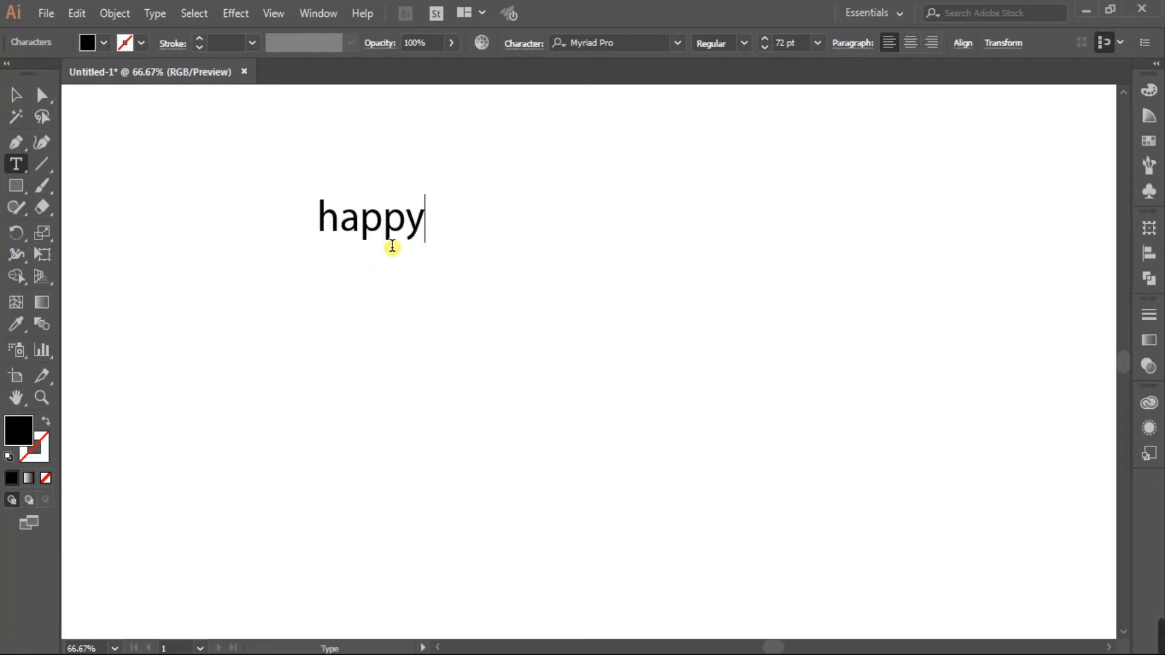
pyautogui.click(15, 95)
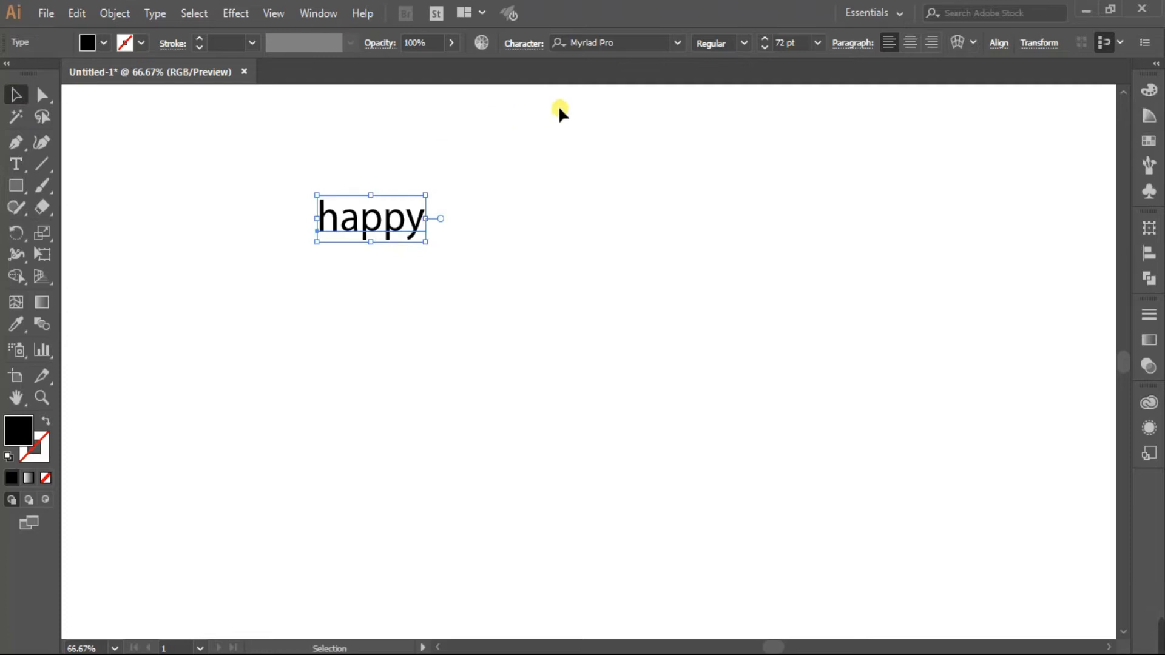
# After trying other fonts, set 'happy' in Georgia Bold Italic.
pyautogui.click(676, 43)
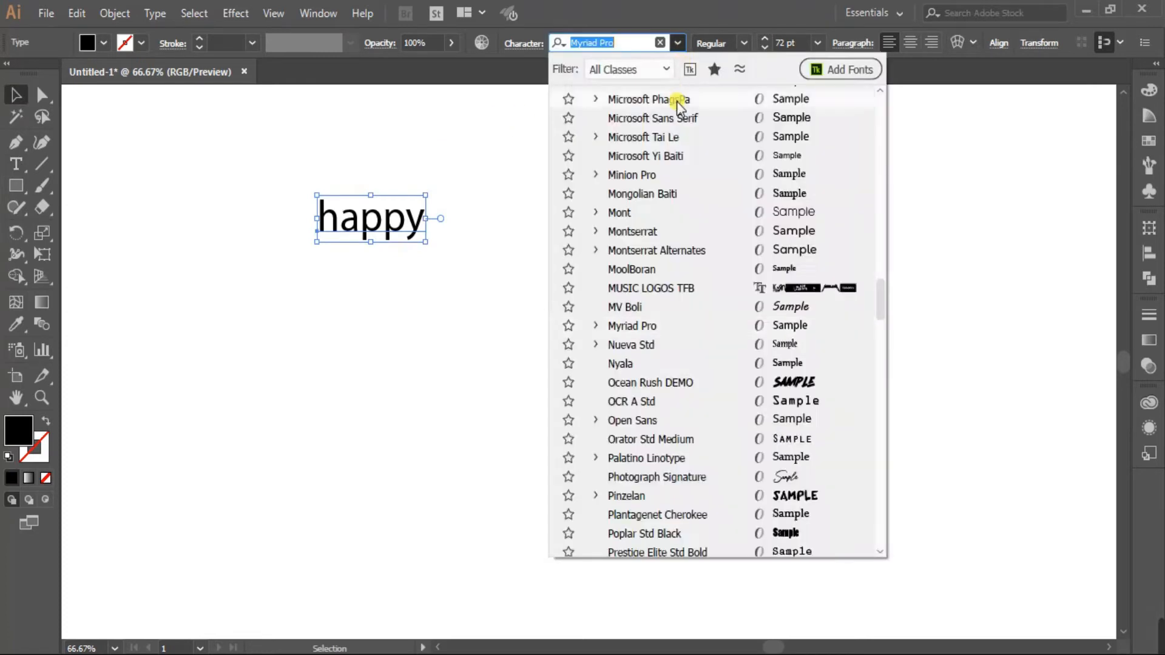
pyautogui.click(684, 138)
pyautogui.click(744, 42)
pyautogui.click(730, 83)
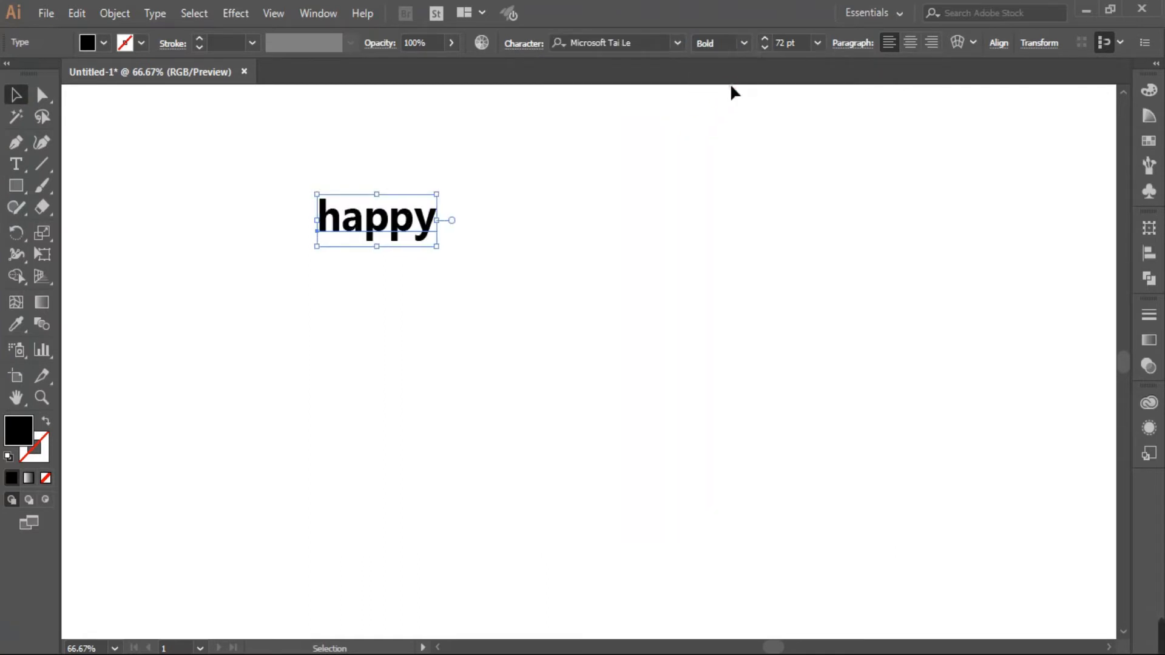
pyautogui.click(684, 43)
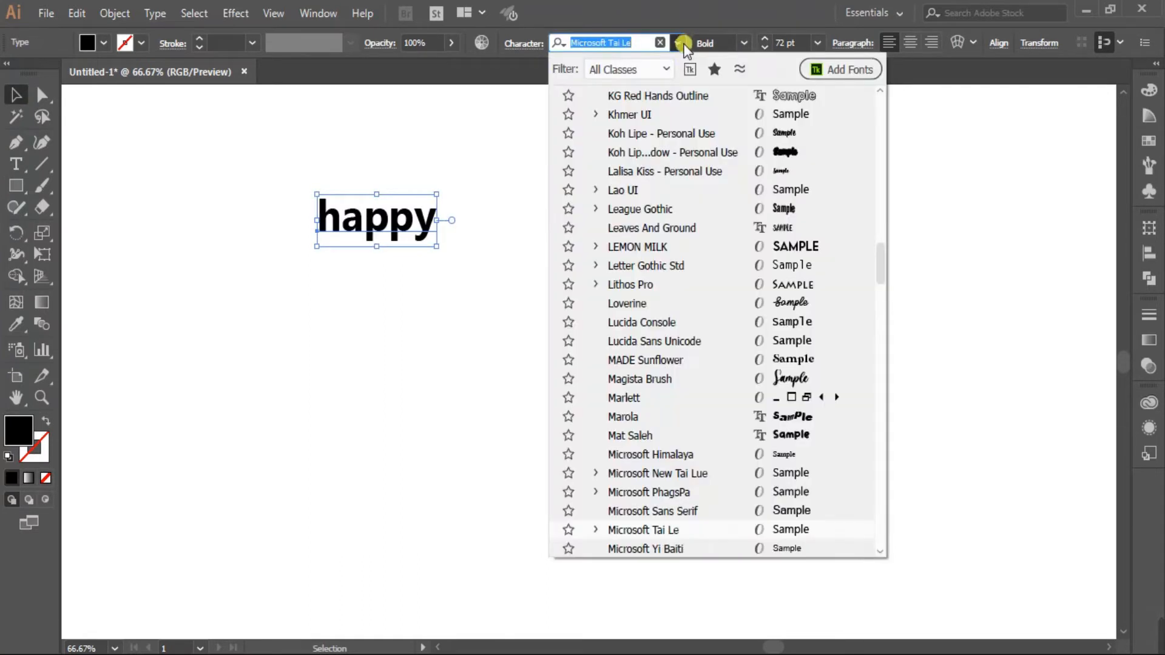
pyautogui.click(700, 114)
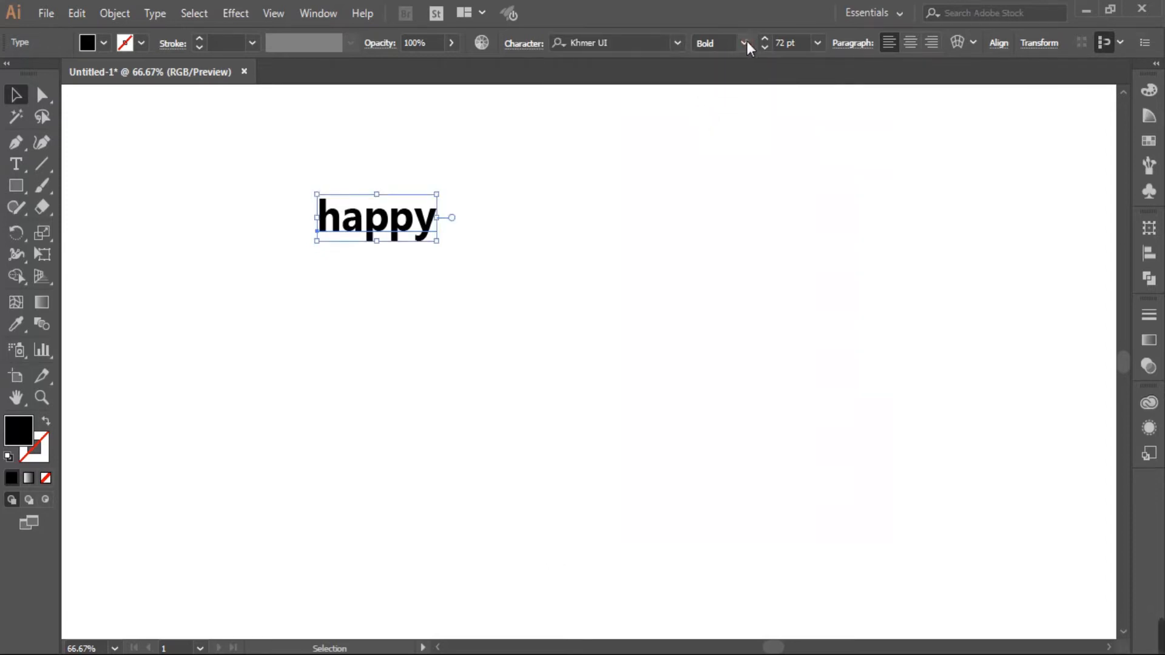
pyautogui.click(679, 43)
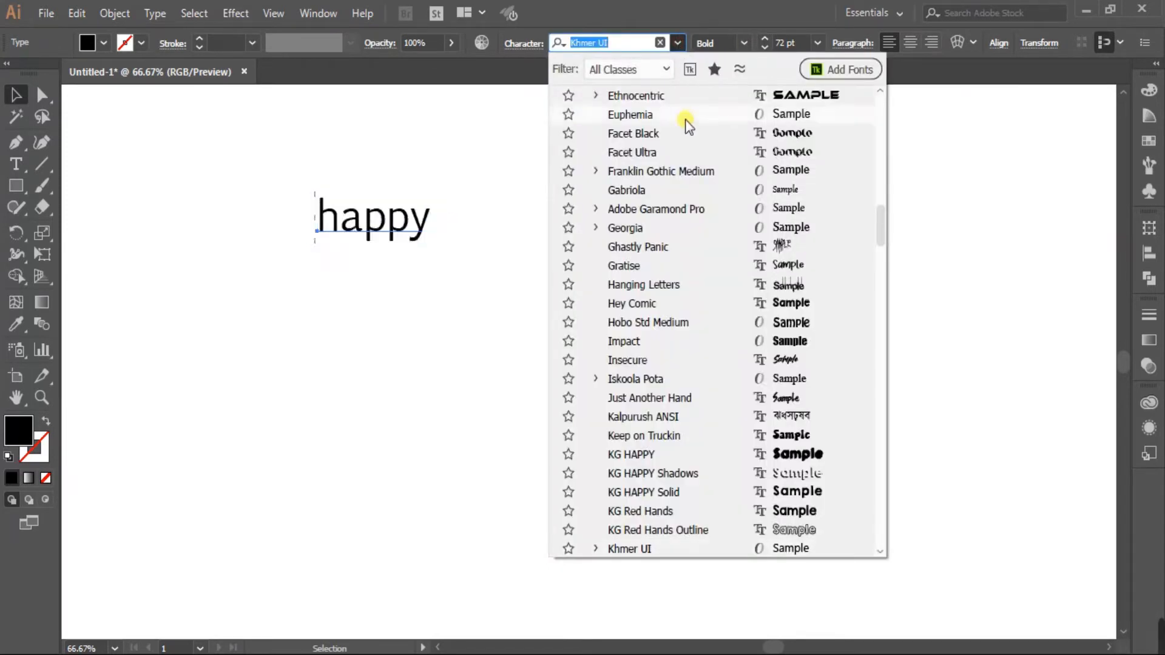
pyautogui.click(725, 229)
pyautogui.click(744, 42)
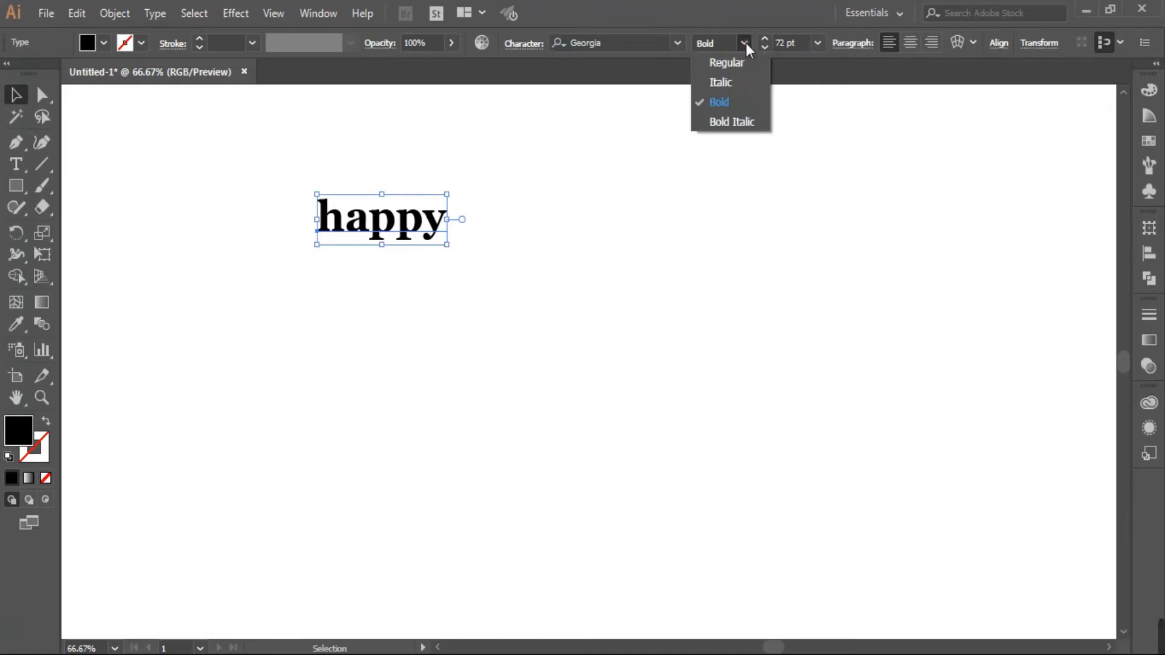
pyautogui.click(735, 120)
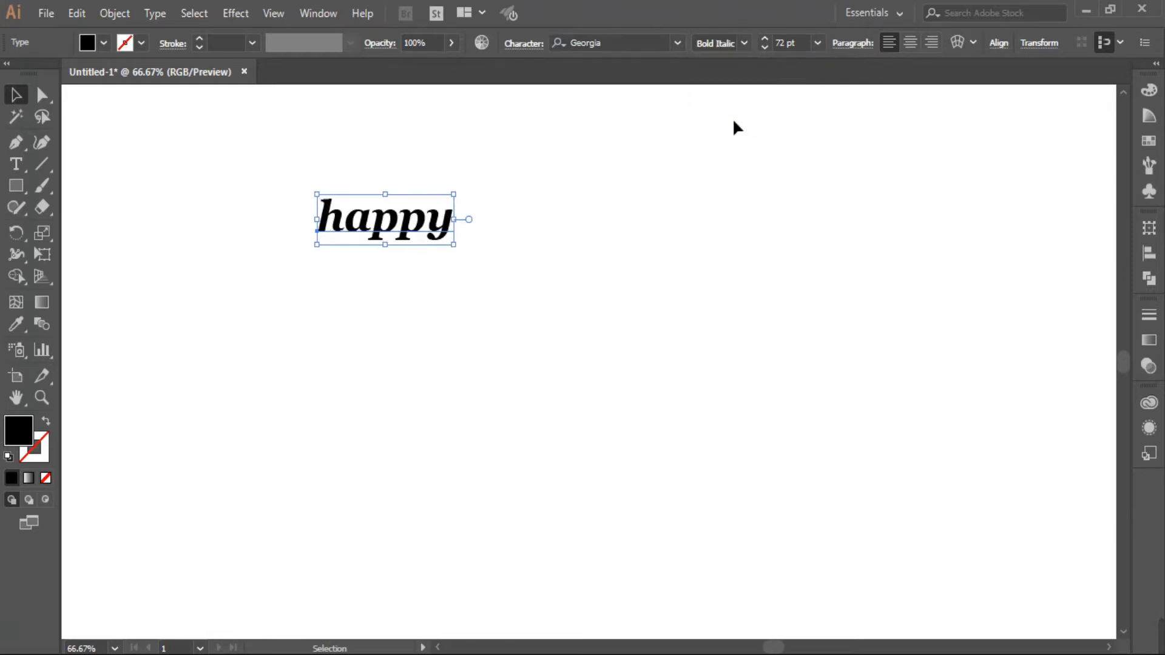
# Enlarge 'happy' and set its font size to 125 pt.
pyautogui.click(548, 201)
pyautogui.click(407, 230)
pyautogui.moveTo(454, 243); pyautogui.dragTo(541, 315)
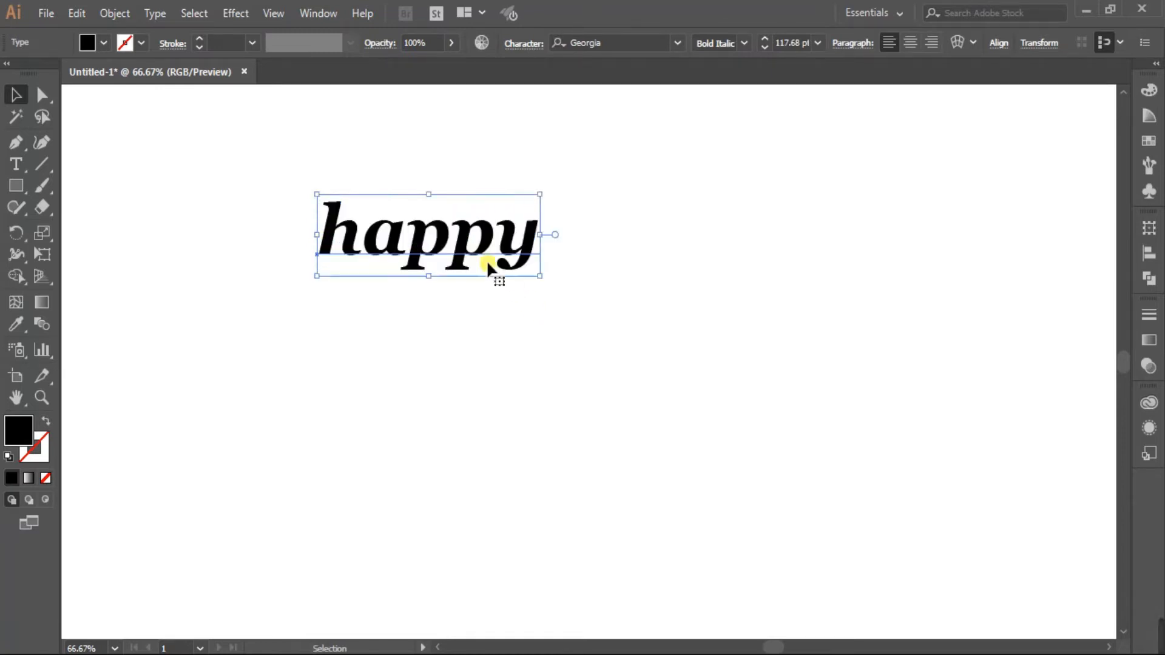
pyautogui.click(796, 43)
pyautogui.write('12')
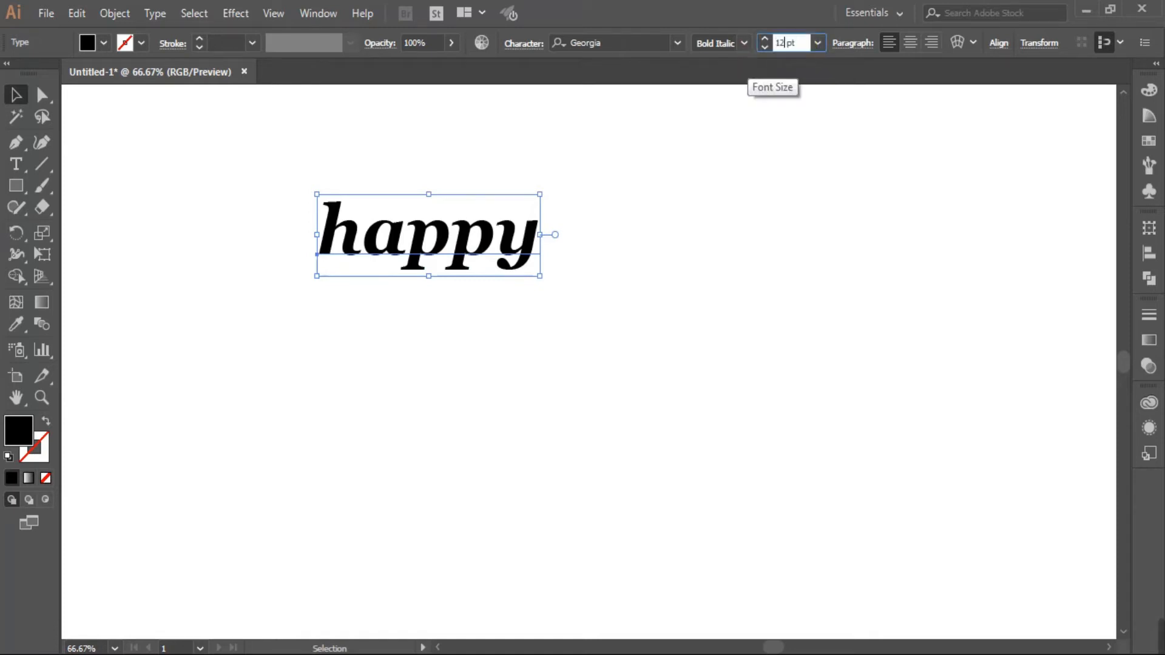
pyautogui.write('5')
pyautogui.press('Return')
pyautogui.click(246, 180)
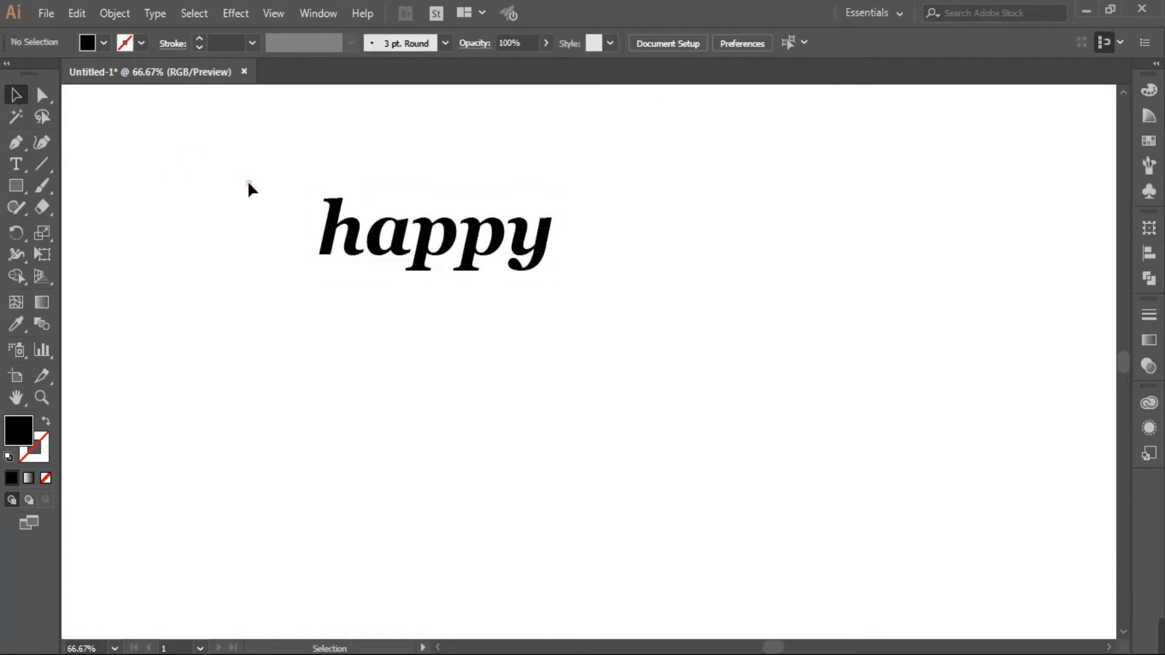
# Duplicate 'happy' onto a second line below and retype it as 'new'.
pyautogui.doubleClick(430, 242)
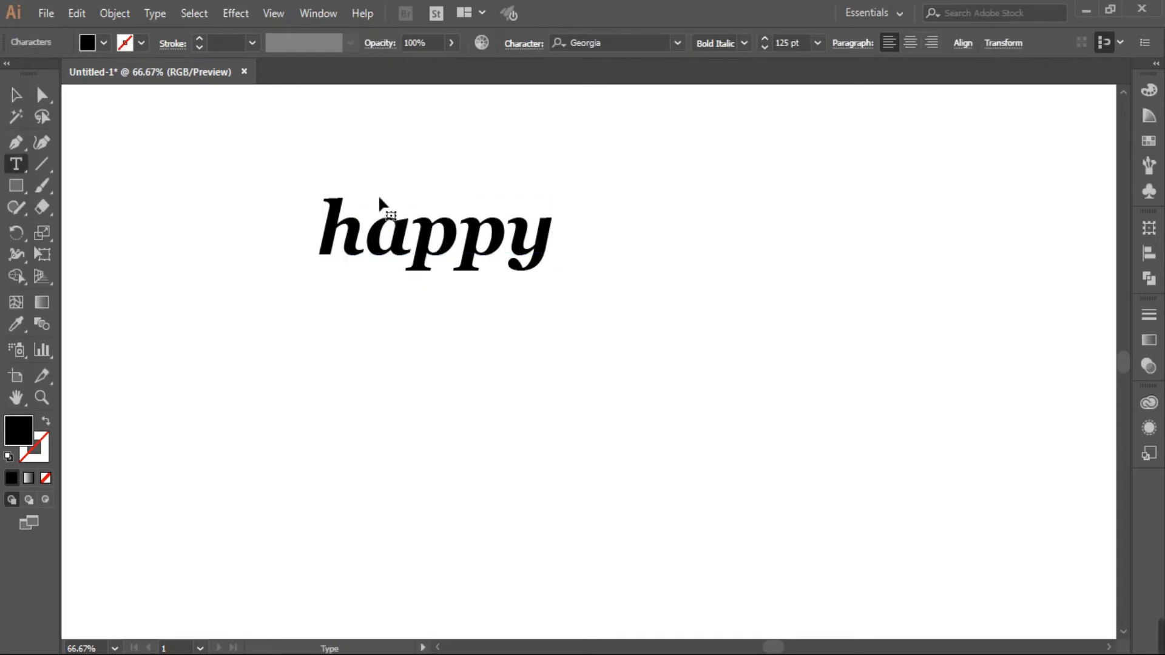
pyautogui.click(16, 94)
pyautogui.moveTo(424, 243); pyautogui.dragTo(424, 324)
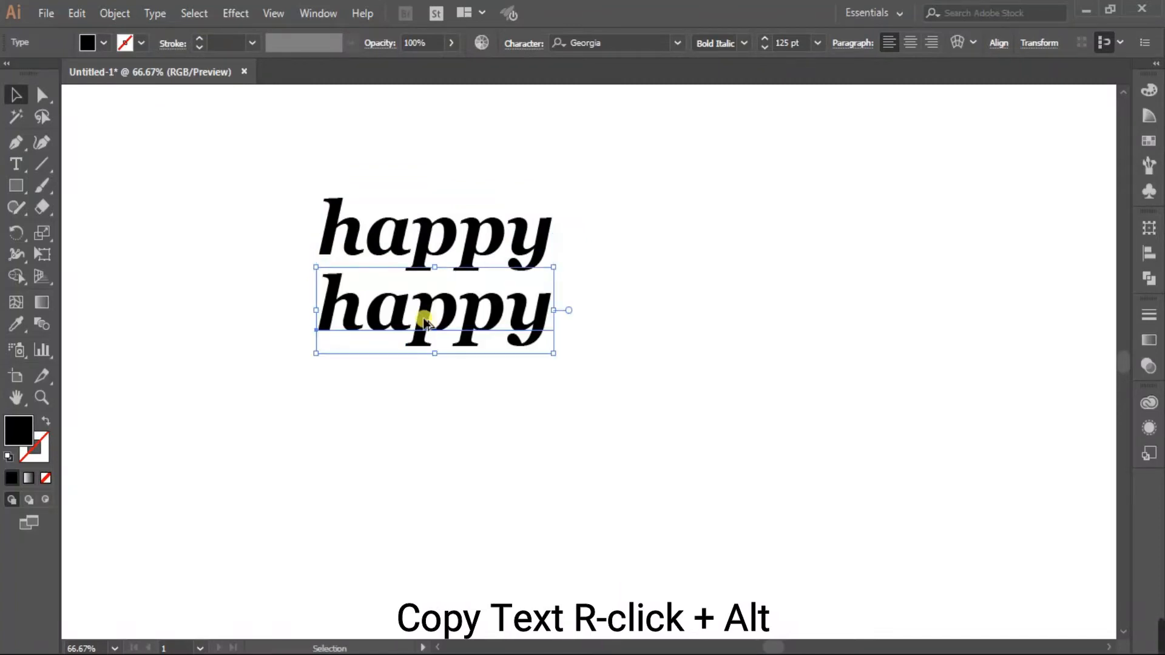
pyautogui.press('t')
pyautogui.click(505, 316)
pyautogui.moveTo(556, 316); pyautogui.dragTo(277, 340)
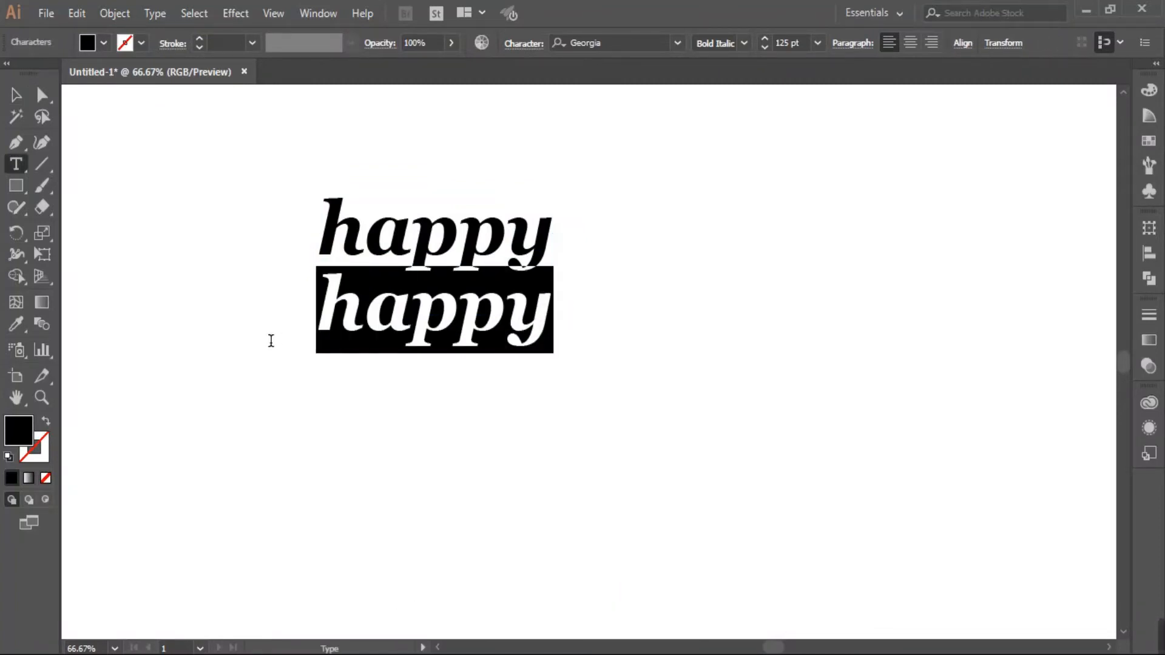
pyautogui.write('new')
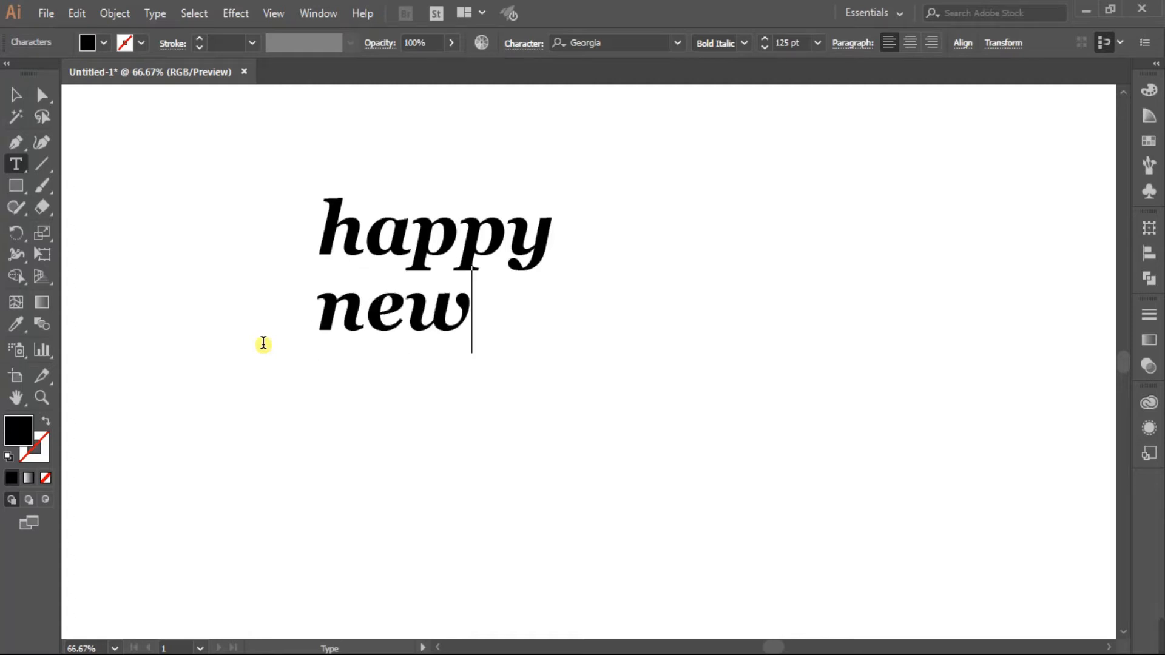
pyautogui.click(16, 96)
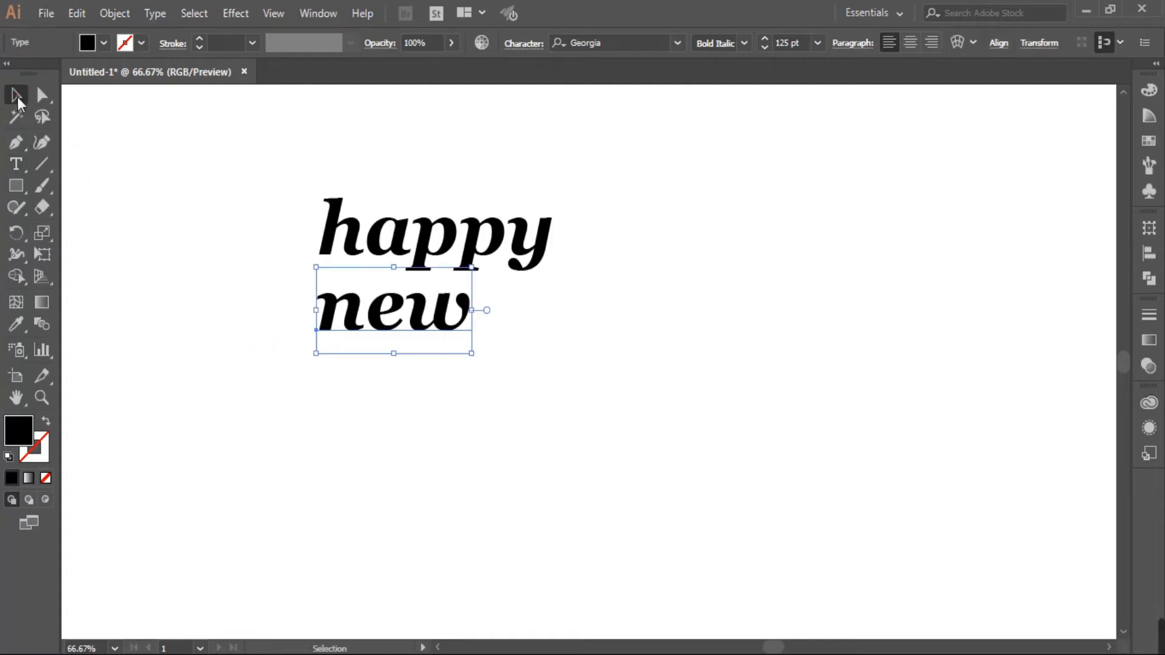
# Duplicate 'new' onto a third line and retype it as 'year'.
pyautogui.moveTo(381, 323); pyautogui.dragTo(377, 389)
pyautogui.doubleClick(376, 385)
pyautogui.hotkey('ctrl', 'a')
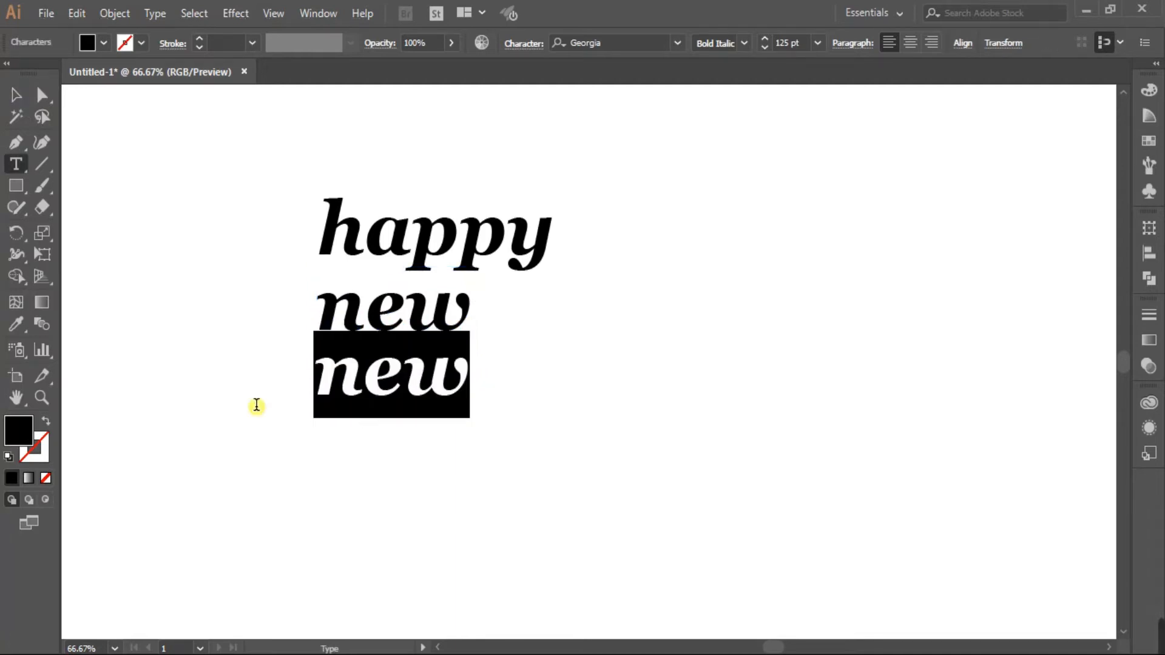
pyautogui.write('year')
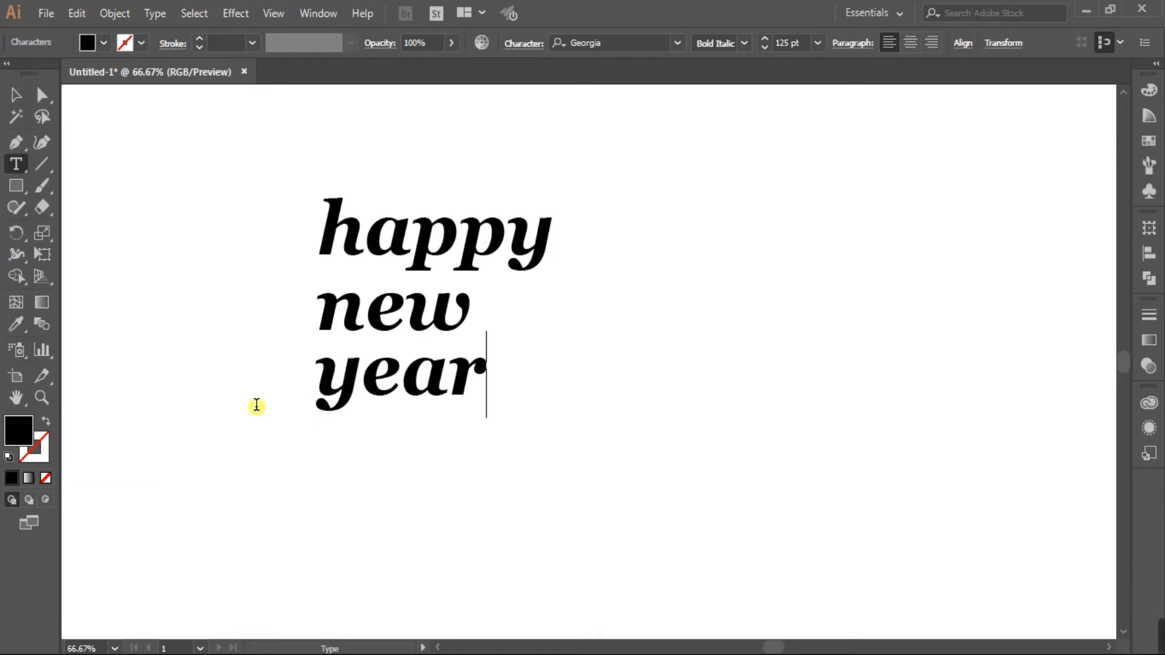
pyautogui.click(16, 95)
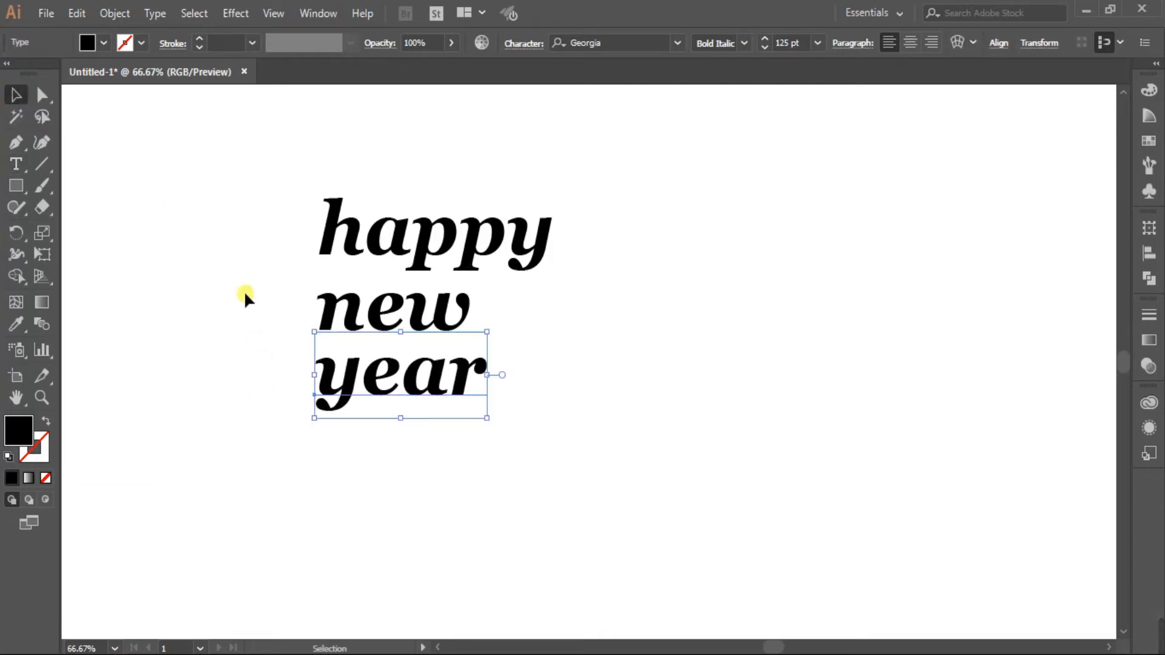
# Select all three text lines and move them to the artboard's top-left.
pyautogui.click(398, 242)
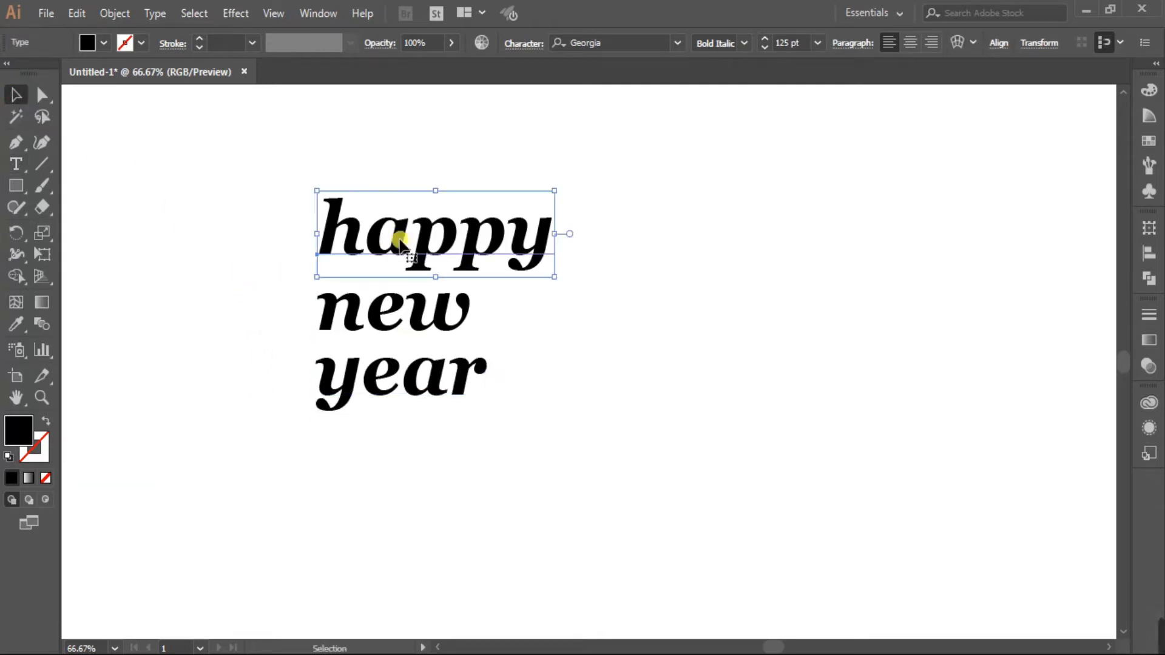
pyautogui.click(382, 328)
pyautogui.moveTo(288, 183); pyautogui.dragTo(518, 459)
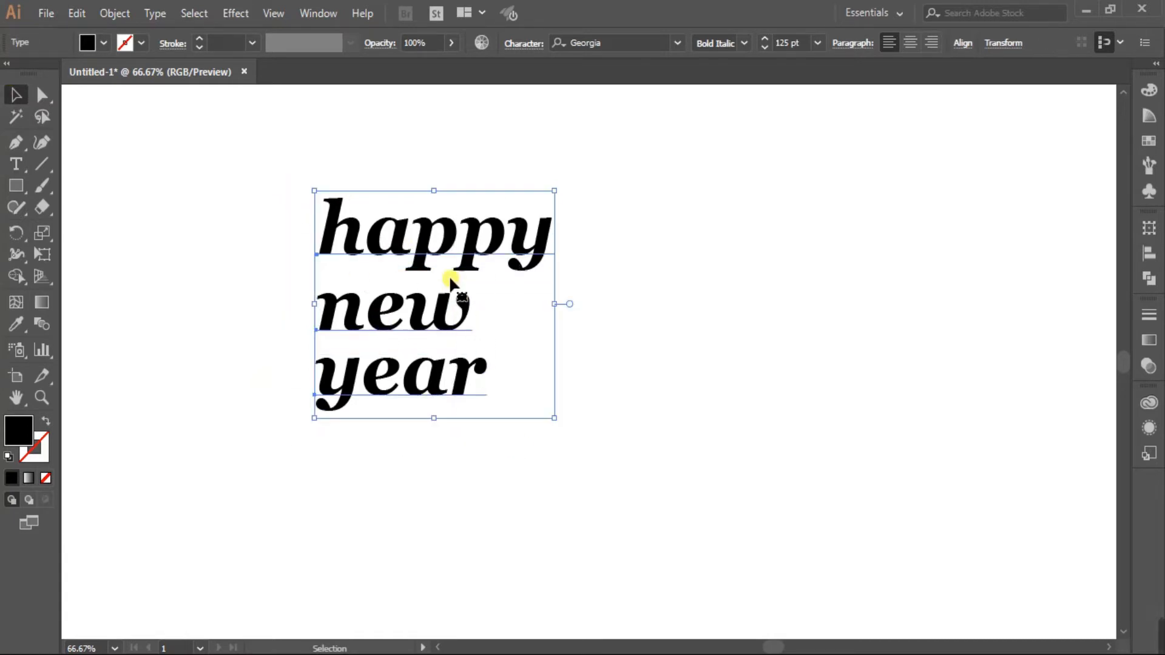
pyautogui.moveTo(423, 248); pyautogui.dragTo(228, 173)
pyautogui.click(433, 257)
pyautogui.moveTo(16, 186); pyautogui.dragTo(102, 228)
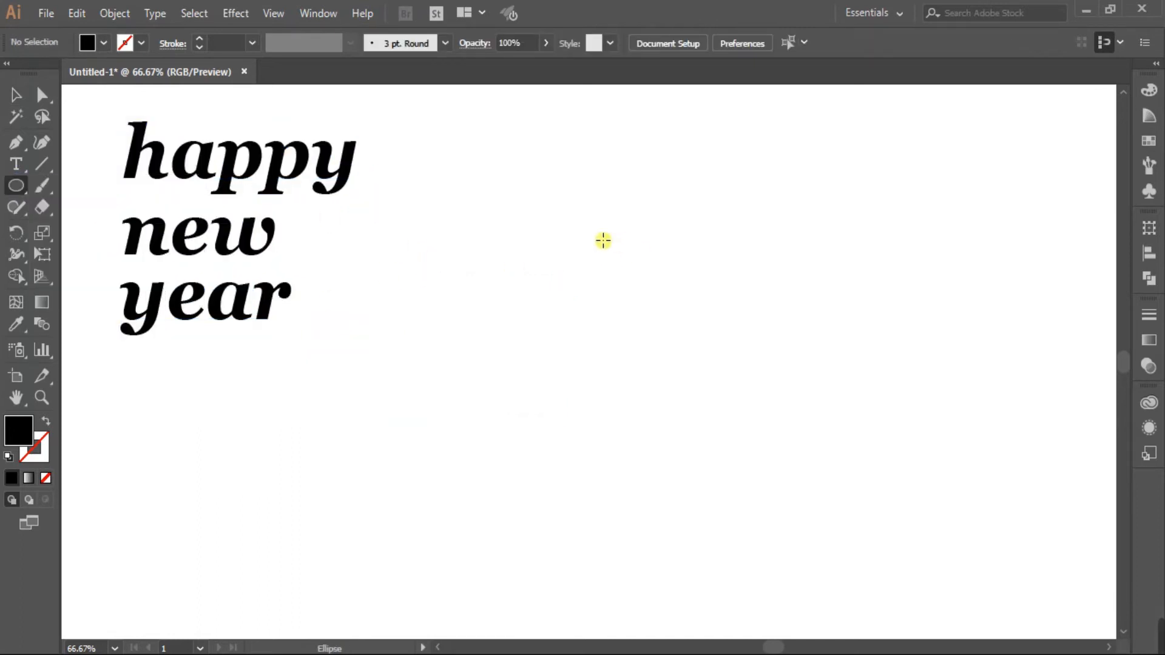
# Draw a large circle right of the text, then reposition and enlarge it.
pyautogui.moveTo(594, 250); pyautogui.dragTo(923, 635)
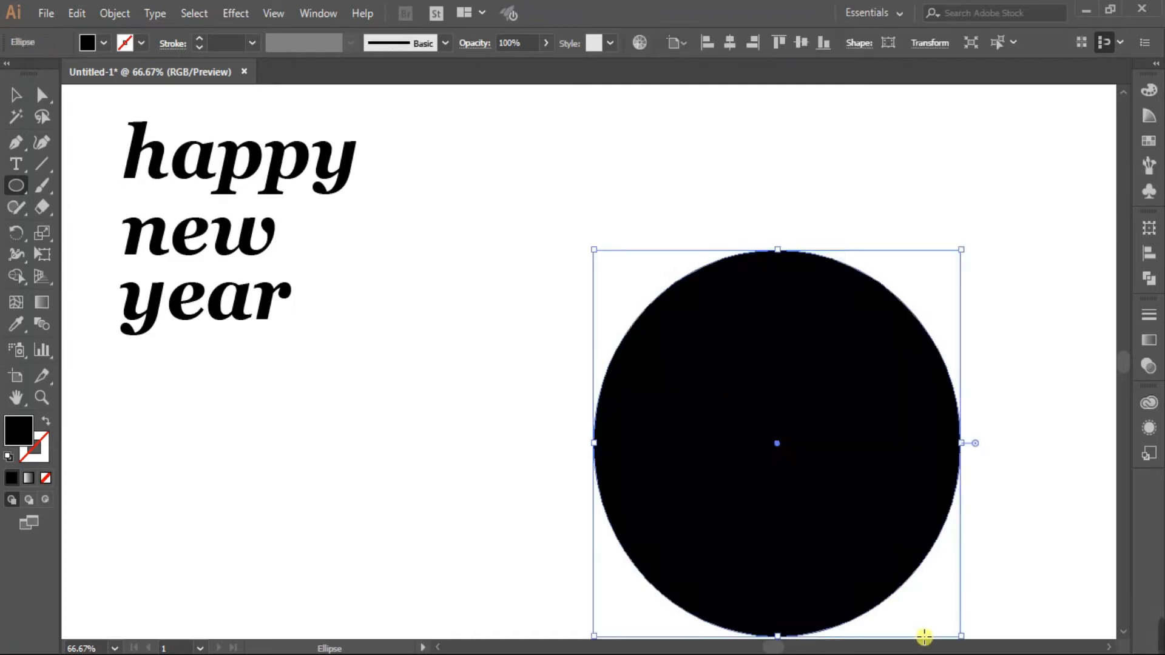
pyautogui.press('v')
pyautogui.moveTo(771, 435); pyautogui.dragTo(700, 328)
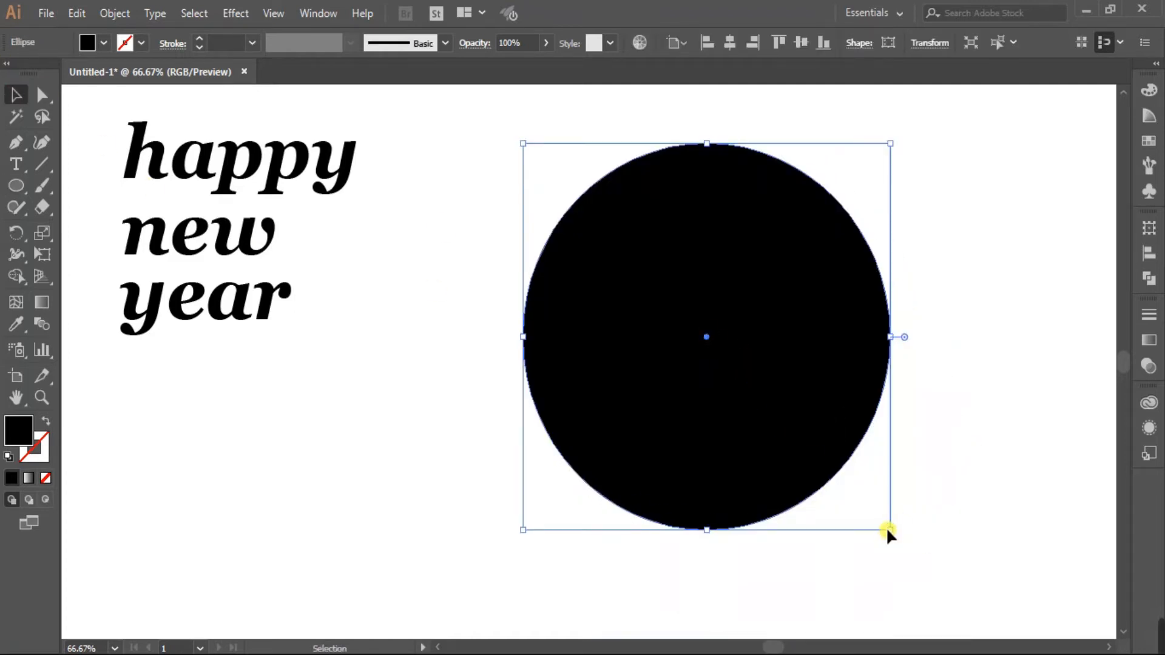
pyautogui.moveTo(891, 530)
pyautogui.mouseDown()
pyautogui.moveTo(902, 552)
pyautogui.moveTo(914, 545)
pyautogui.moveTo(892, 525)
pyautogui.moveTo(896, 536)
pyautogui.mouseUp()
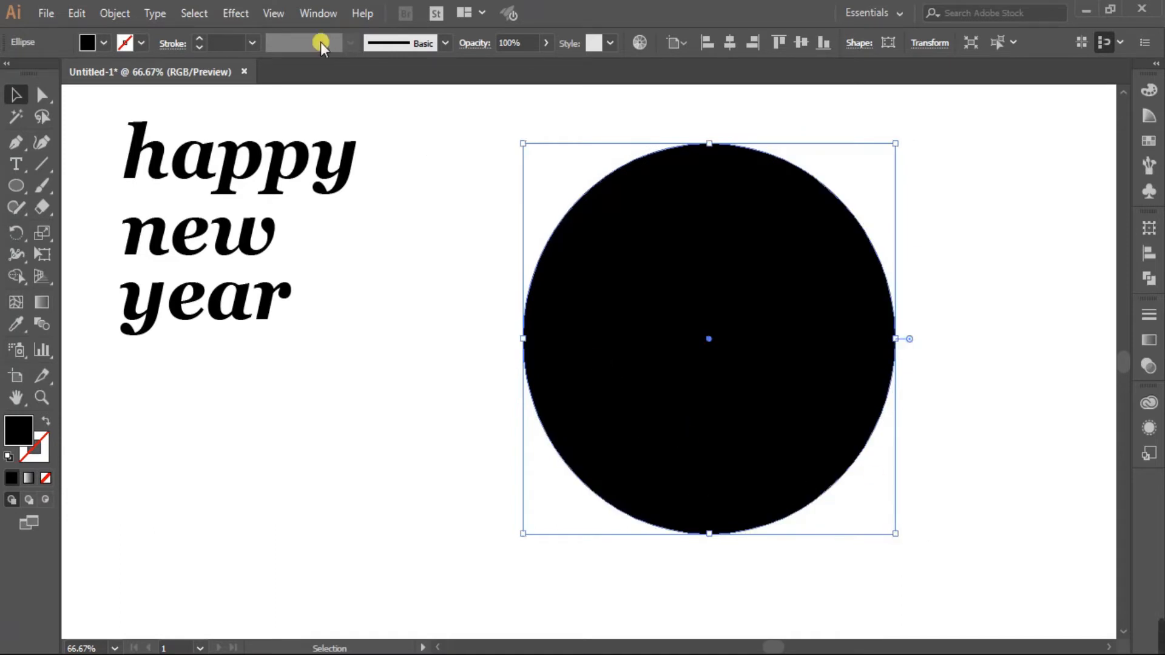
# Turn on Smart Guides, resize the circle to 620 × 620 px, and swap fill and stroke.
pyautogui.click(318, 13)
pyautogui.moveTo(273, 13)
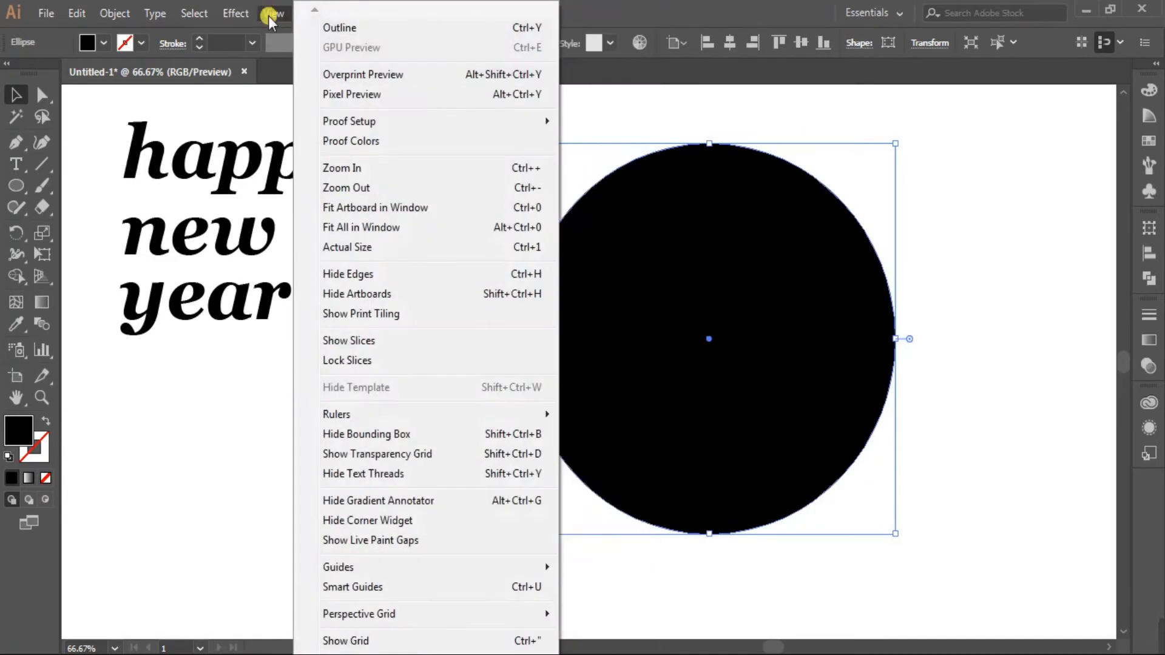
pyautogui.click(360, 587)
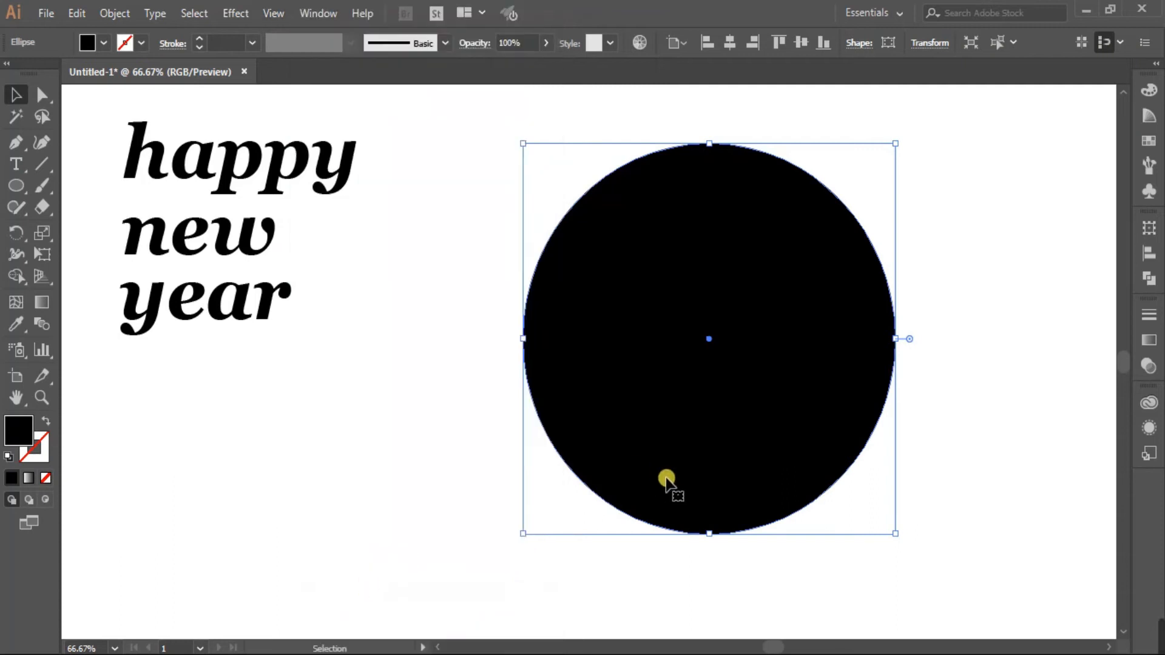
pyautogui.moveTo(897, 533); pyautogui.dragTo(878, 516)
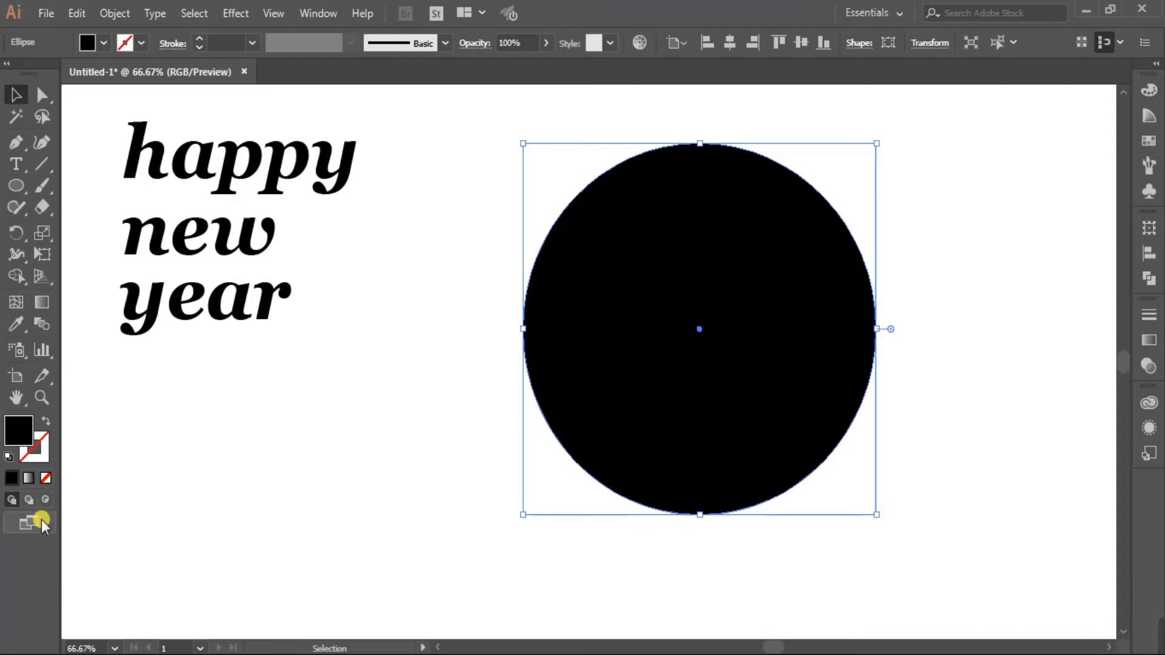
pyautogui.click(47, 427)
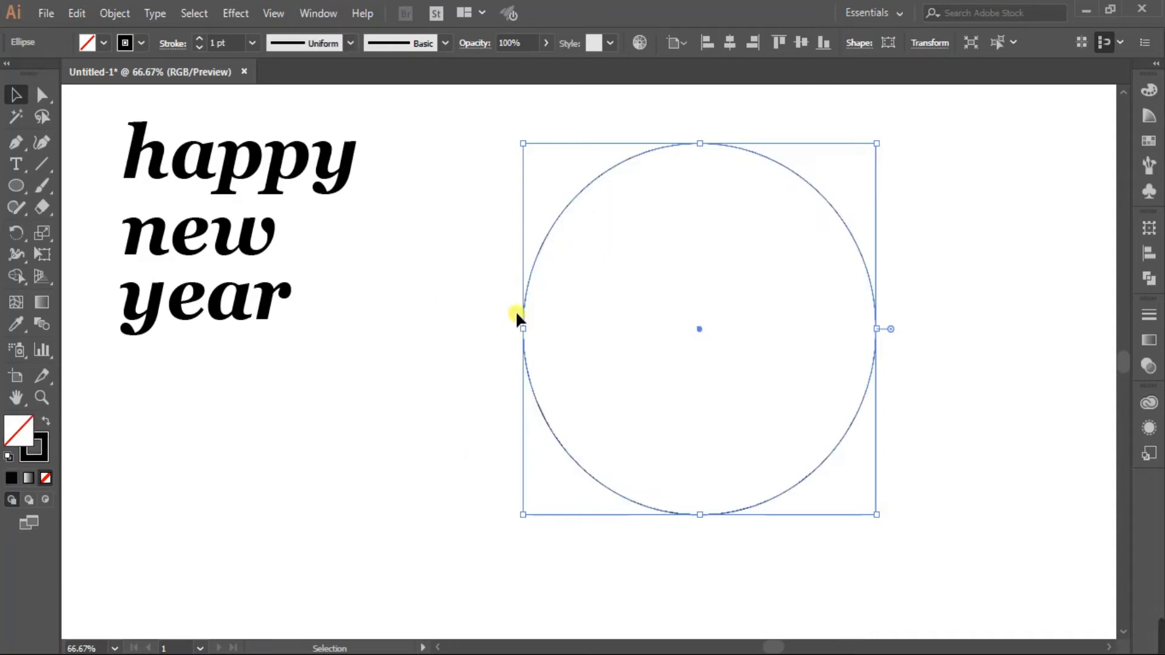
pyautogui.click(400, 267)
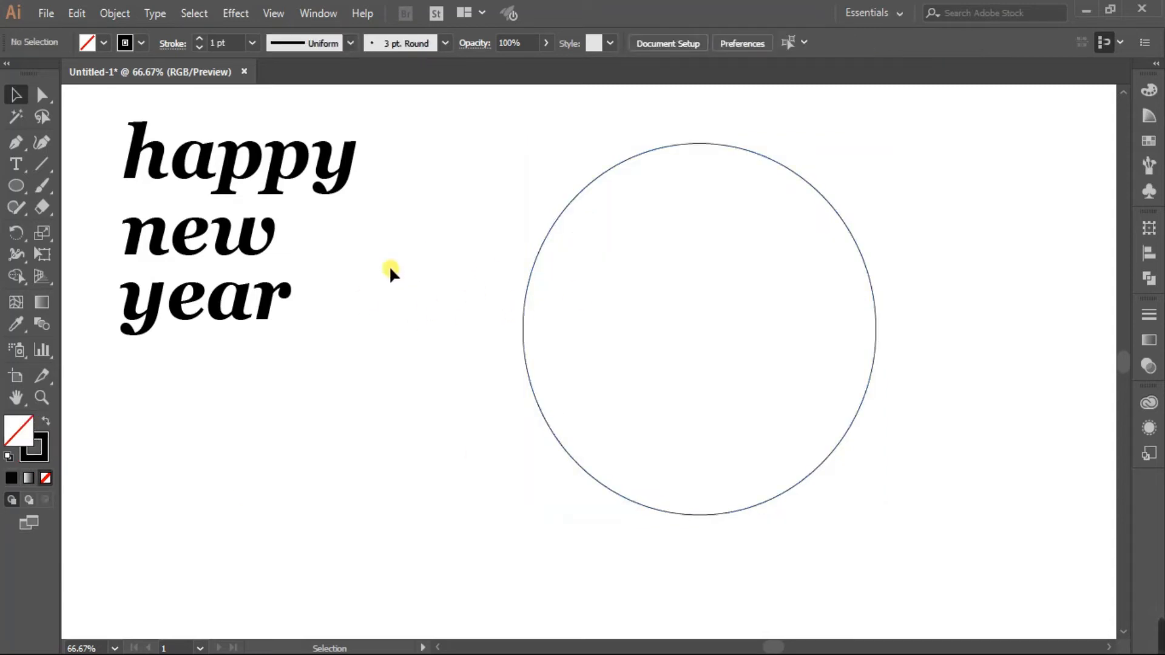
# Fill the 'happy new year' text with the darker orange swatch.
pyautogui.moveTo(100, 107); pyautogui.dragTo(320, 411)
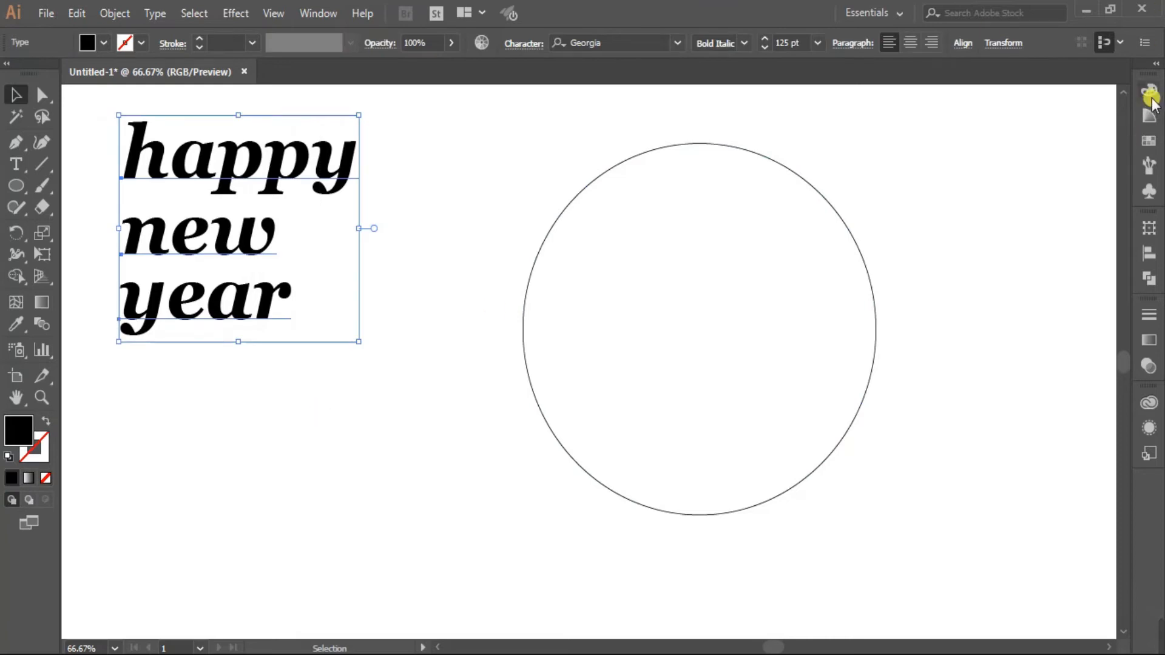
pyautogui.click(1149, 89)
pyautogui.click(1152, 139)
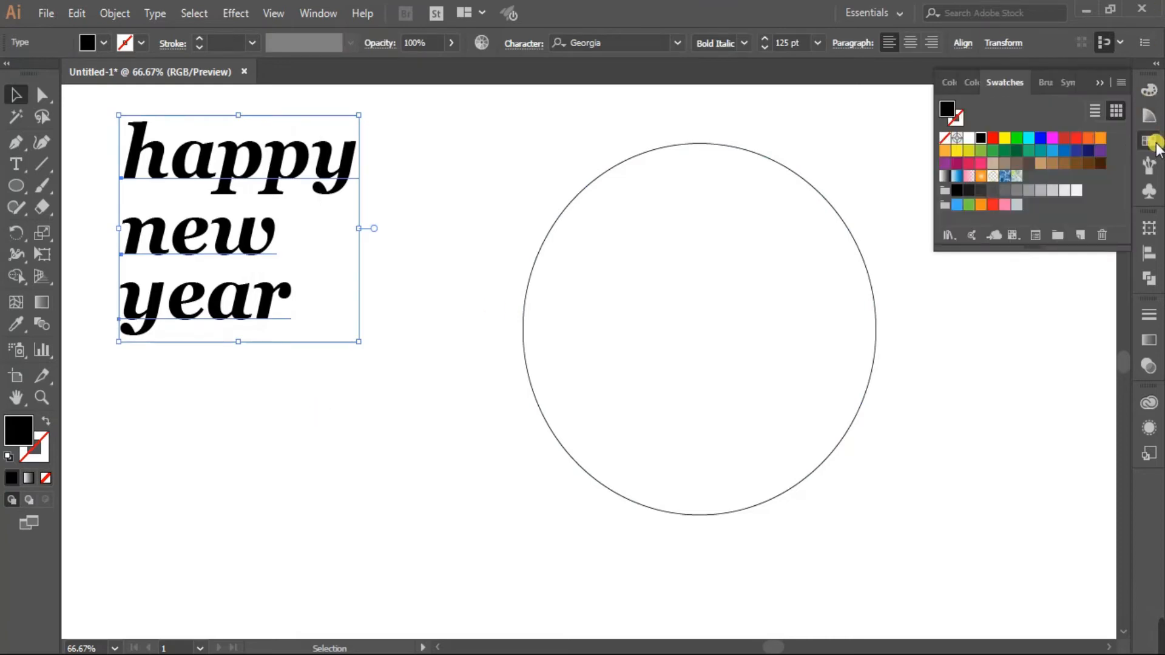
pyautogui.click(1089, 140)
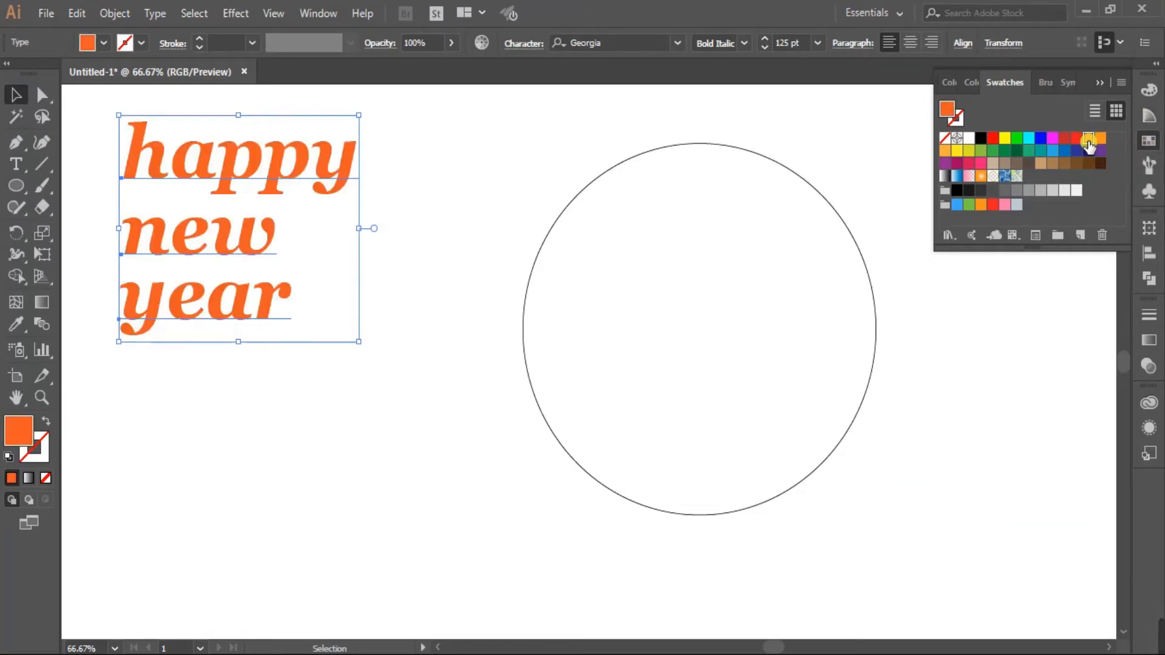
pyautogui.click(1100, 138)
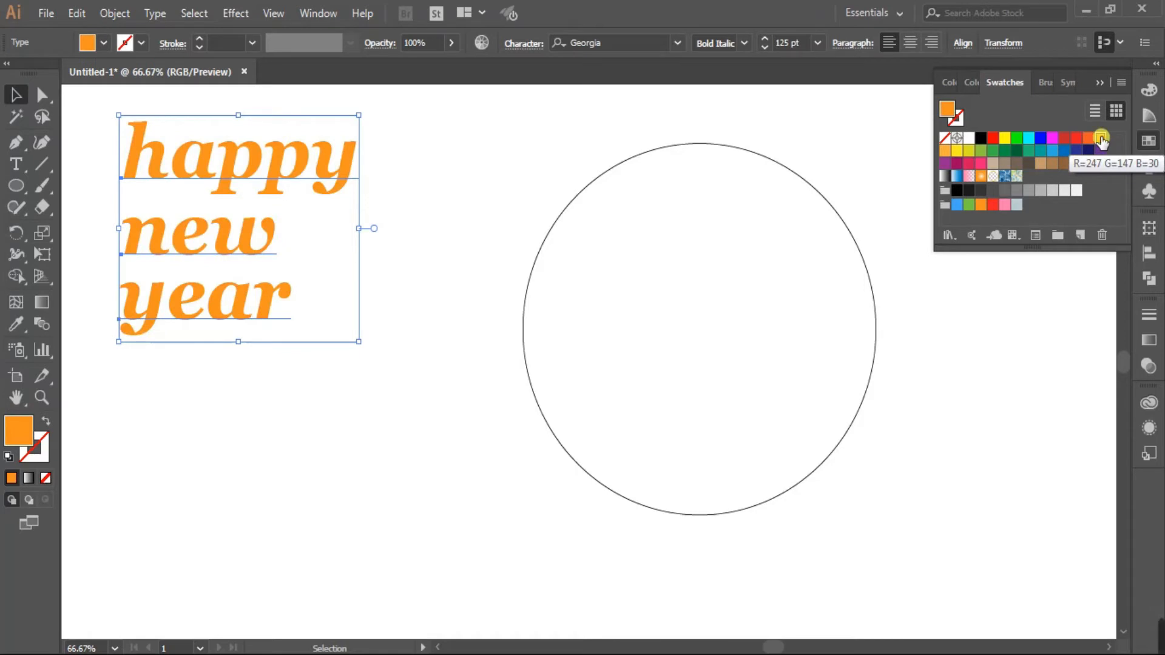
pyautogui.click(1088, 141)
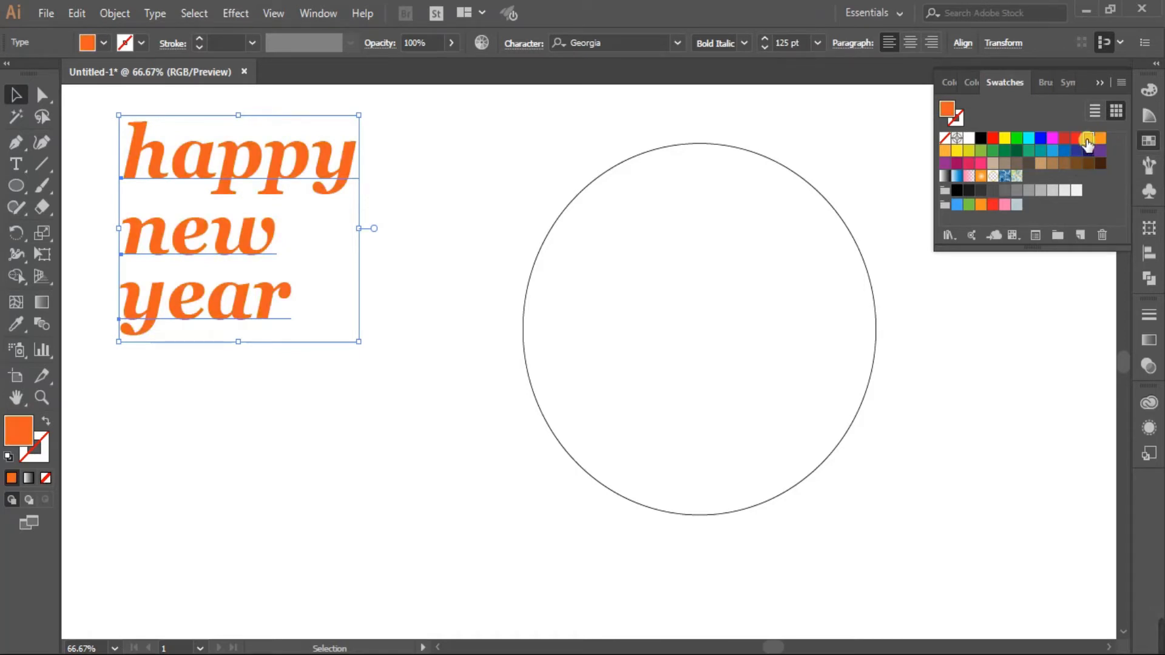
pyautogui.click(1100, 83)
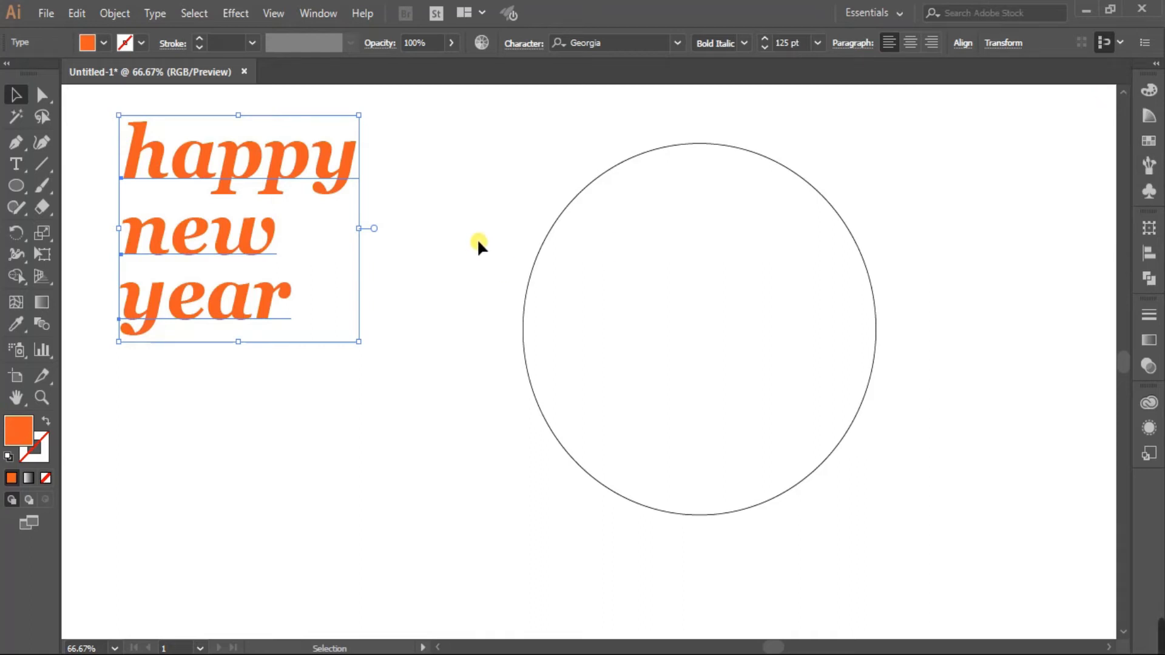
pyautogui.click(478, 243)
# Set the circle's stroke to the same orange swatch.
pyautogui.click(544, 239)
pyautogui.click(42, 452)
pyautogui.click(1149, 90)
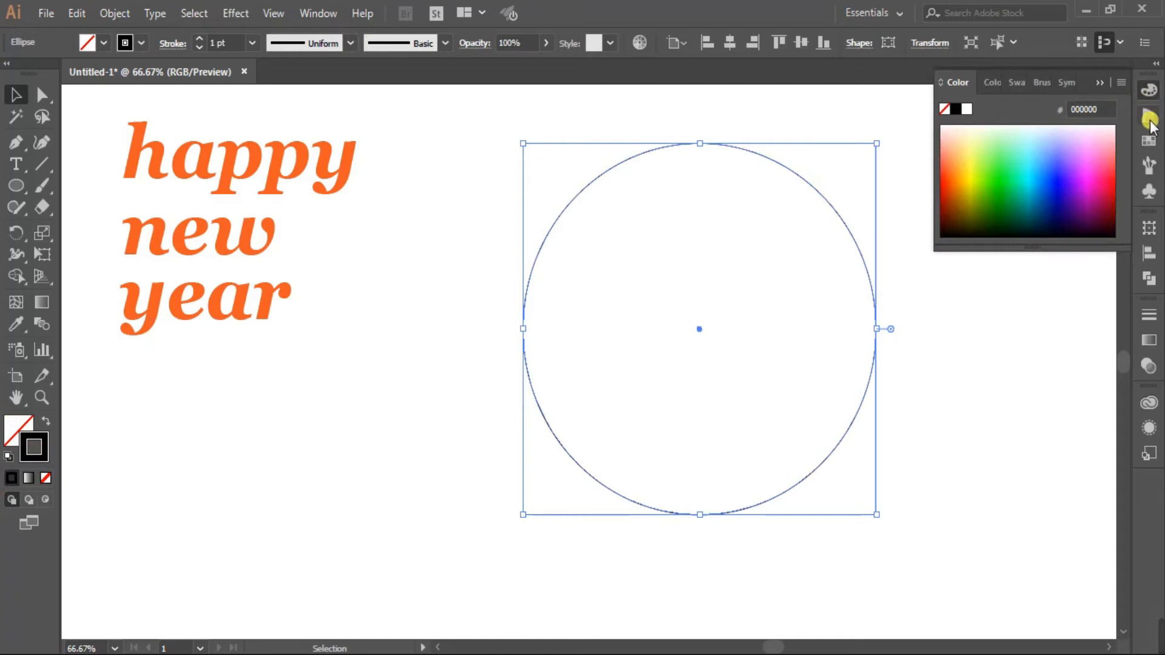
pyautogui.click(1148, 140)
pyautogui.click(1088, 140)
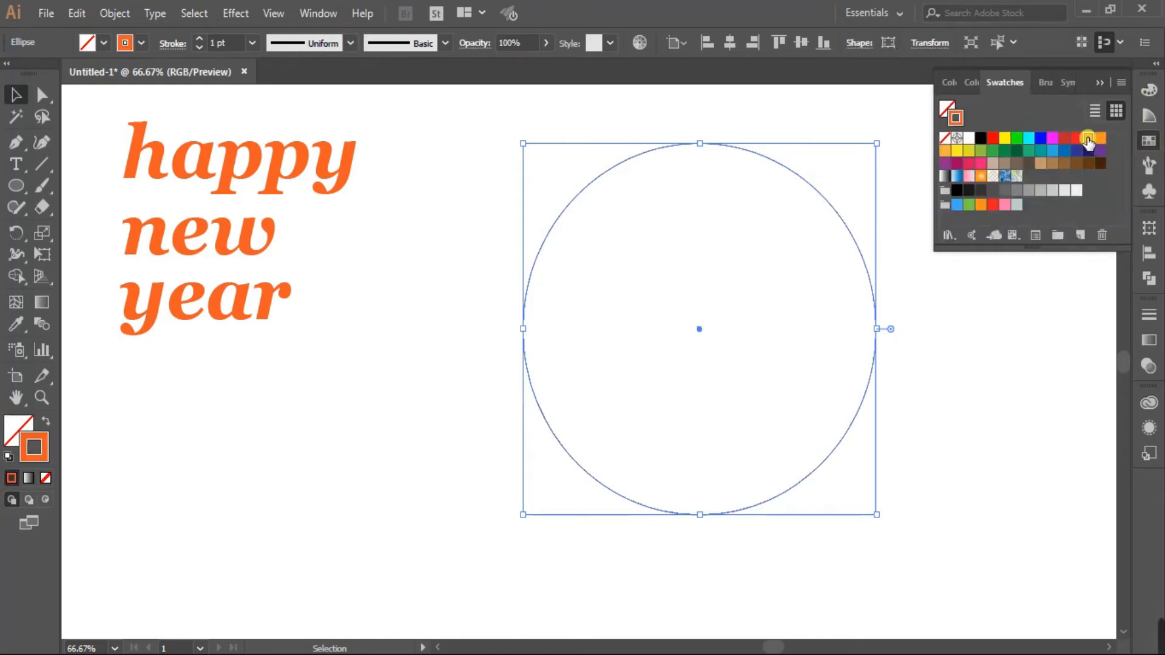
pyautogui.click(1127, 97)
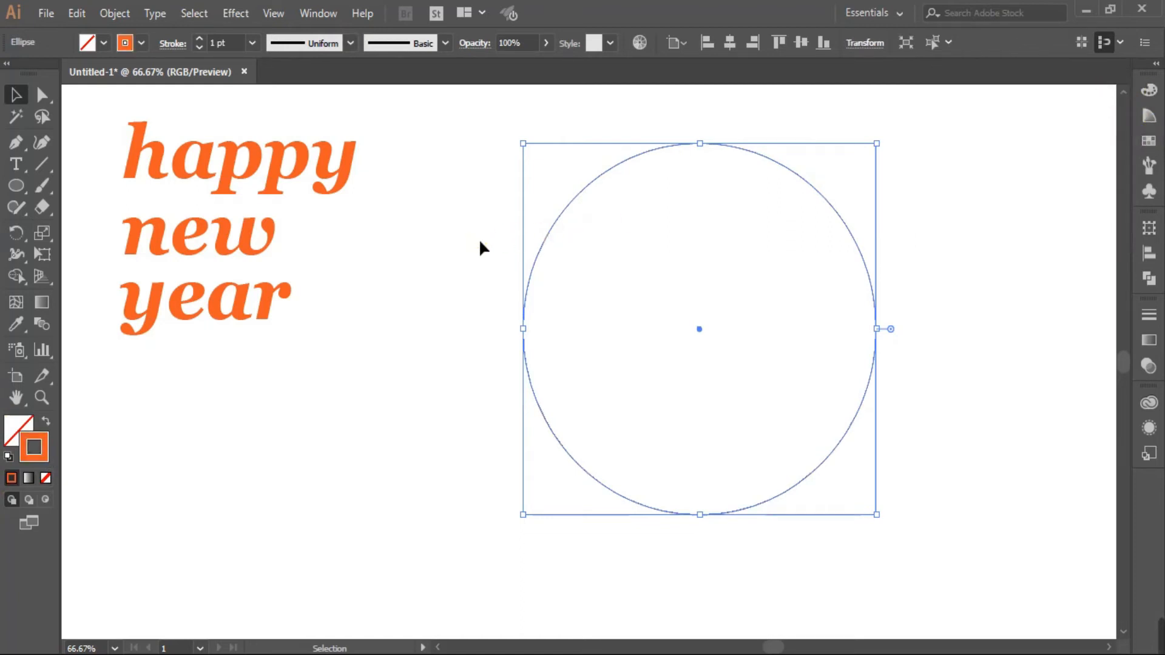
pyautogui.click(451, 252)
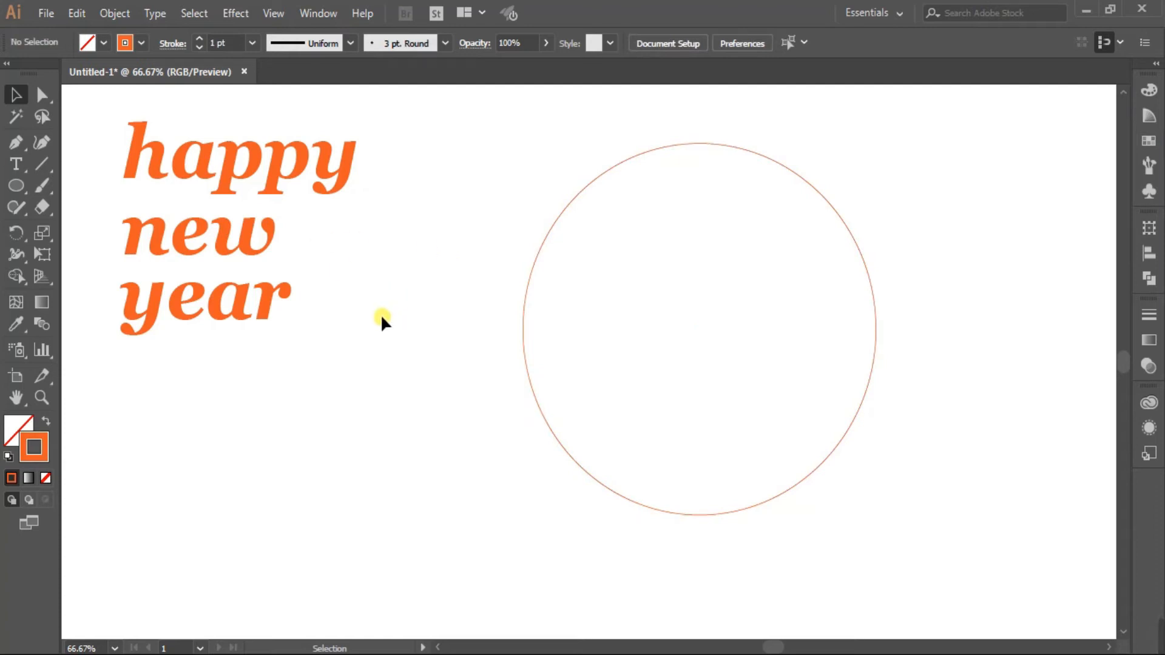
# Slice the circle with two parallel slanted Knife cuts into three pieces.
pyautogui.click(42, 210)
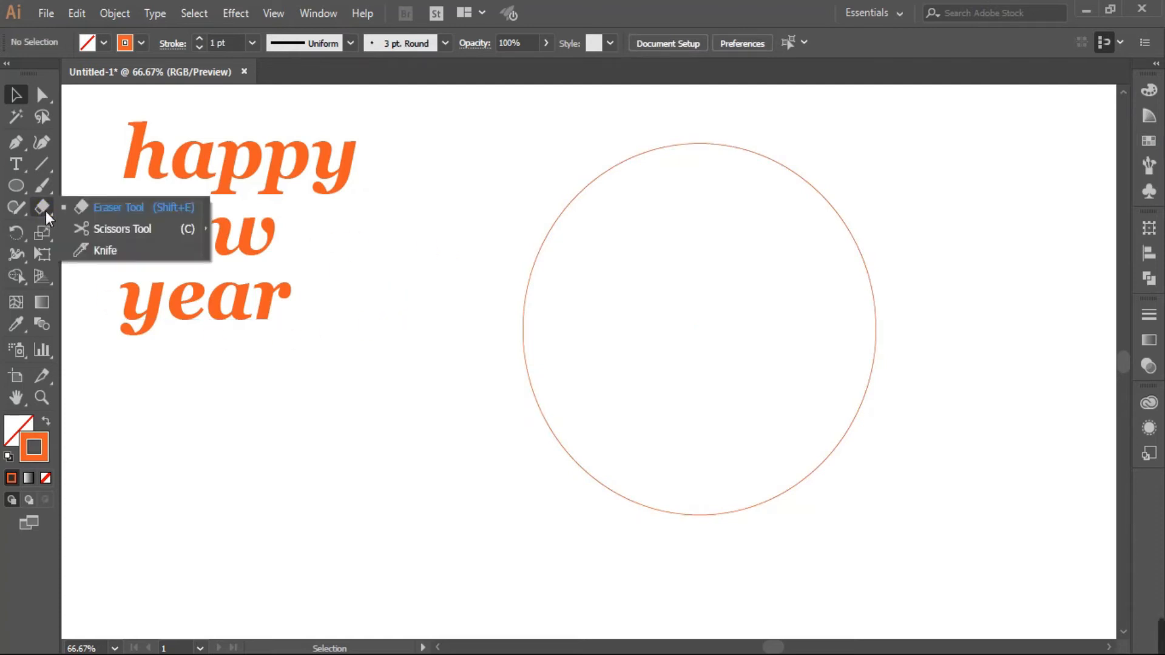
pyautogui.click(120, 254)
pyautogui.moveTo(905, 214); pyautogui.dragTo(198, 403)
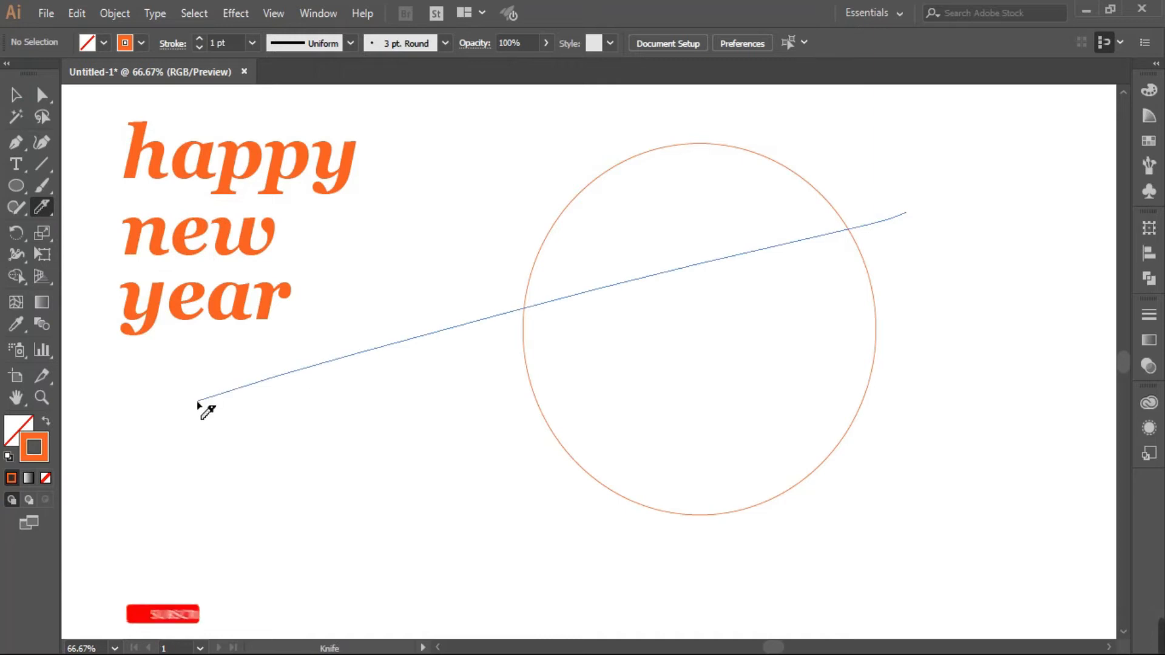
pyautogui.moveTo(912, 354); pyautogui.dragTo(184, 576)
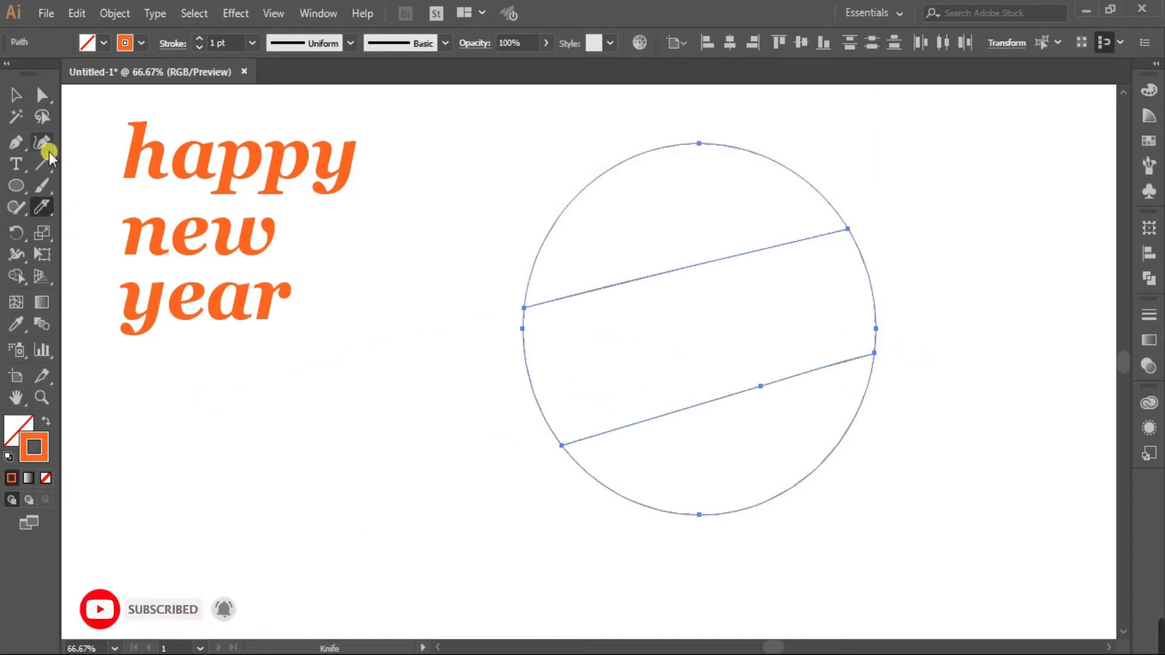
pyautogui.click(18, 97)
pyautogui.click(446, 244)
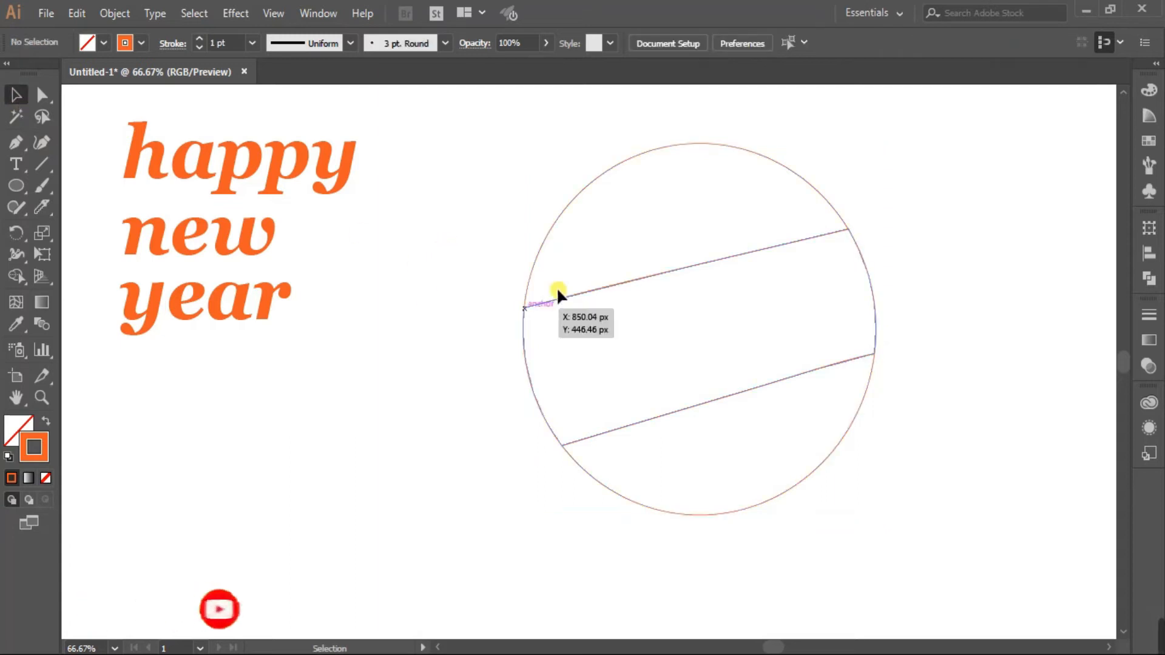
# Place happy, new and year in the top, middle and bottom bands, tilting happy 8°.
pyautogui.click(278, 170)
pyautogui.moveTo(232, 166); pyautogui.dragTo(680, 218)
pyautogui.moveTo(567, 159); pyautogui.dragTo(554, 177)
pyautogui.click(418, 172)
pyautogui.moveTo(185, 249); pyautogui.dragTo(672, 341)
pyautogui.moveTo(173, 315); pyautogui.dragTo(701, 456)
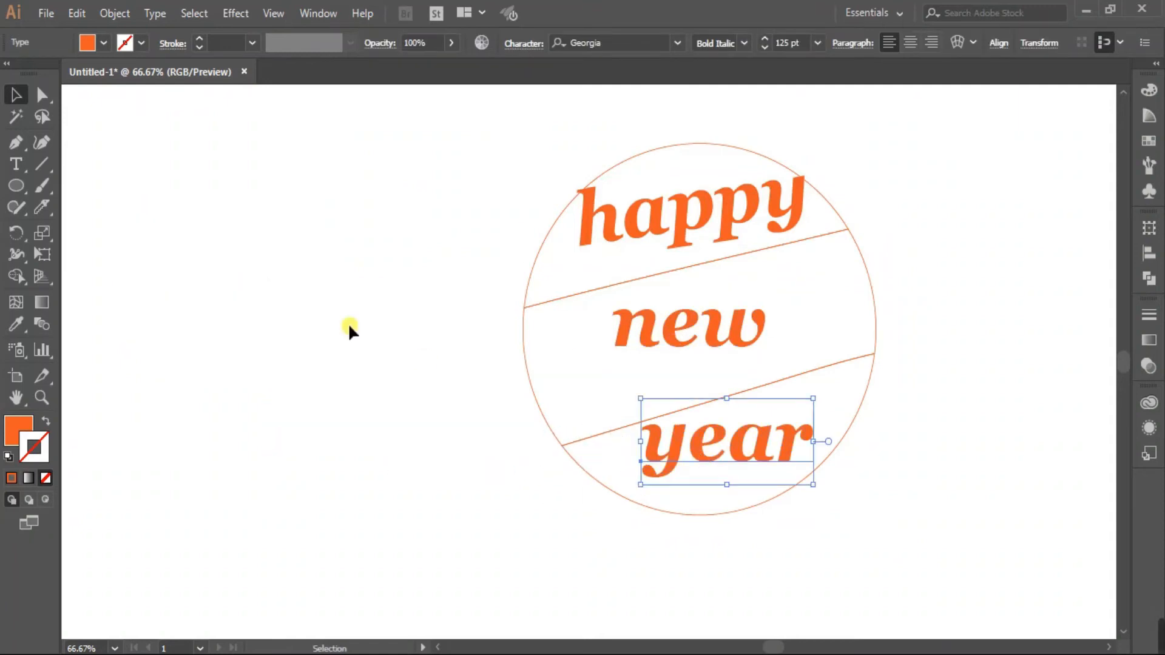
pyautogui.click(382, 244)
pyautogui.moveTo(579, 178); pyautogui.dragTo(686, 217)
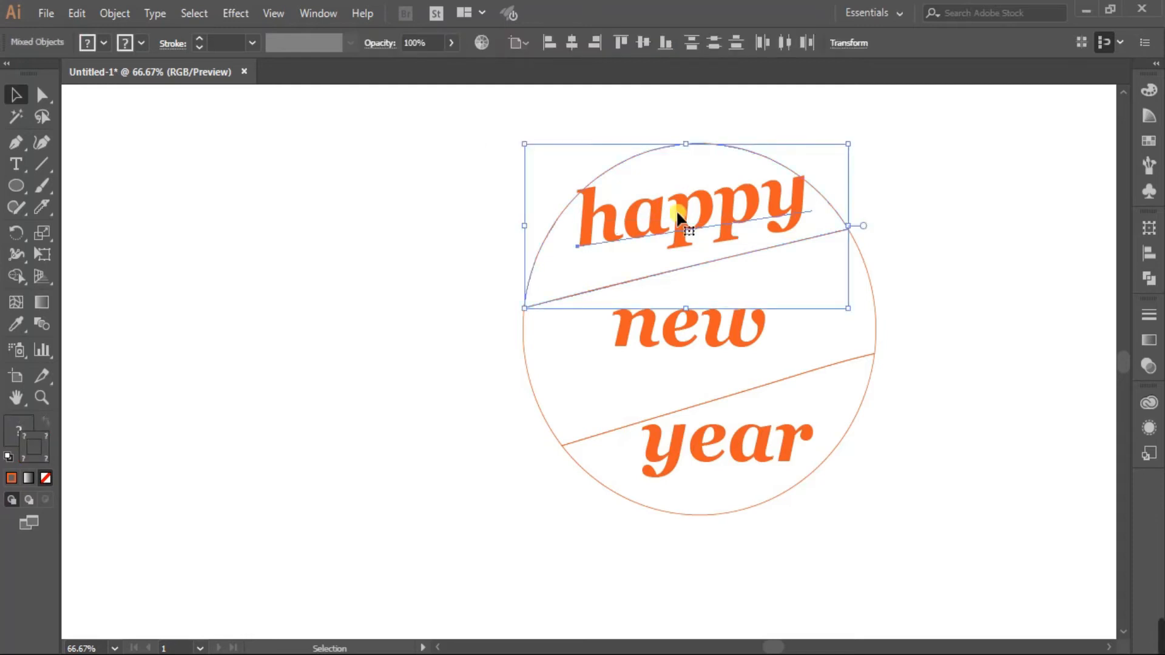
# Envelope-warp 'happy' and 'new' into the top piece and middle band with Make with Top Object.
pyautogui.click(114, 13)
pyautogui.moveTo(273, 467)
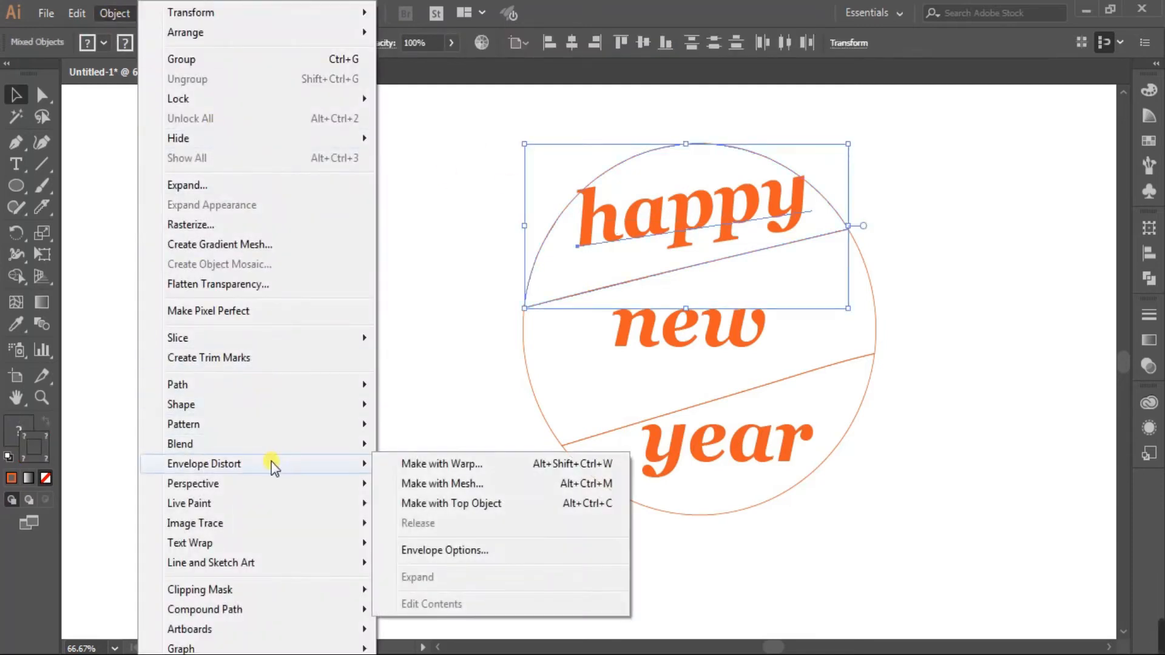
pyautogui.click(456, 503)
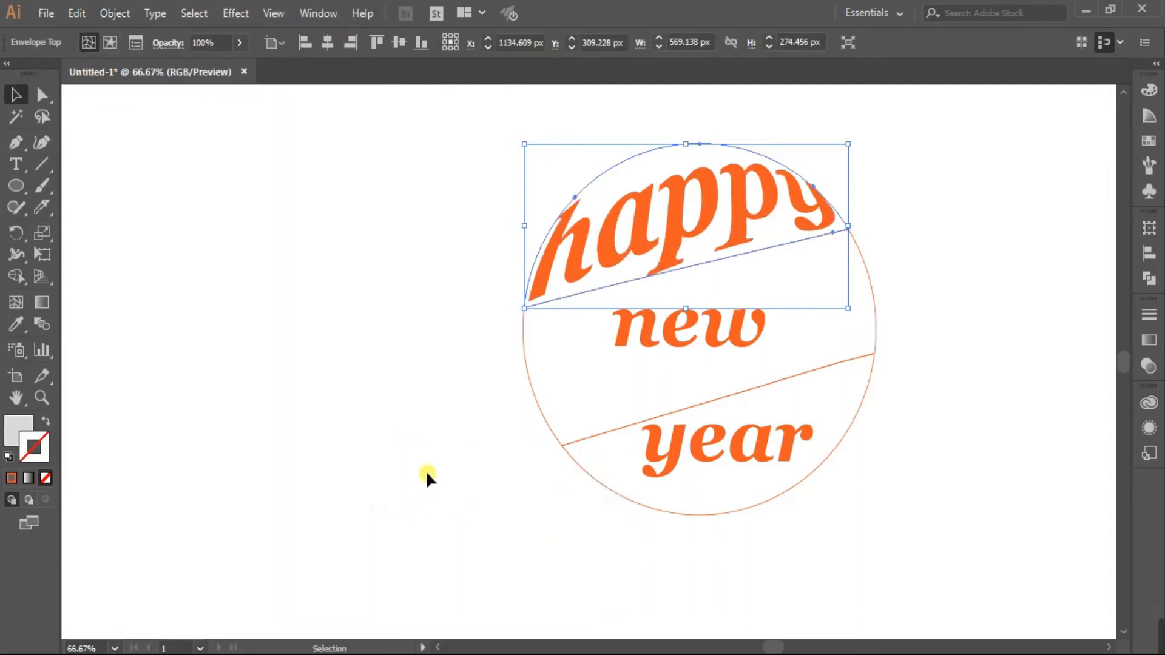
pyautogui.click(407, 289)
pyautogui.moveTo(471, 353); pyautogui.dragTo(740, 326)
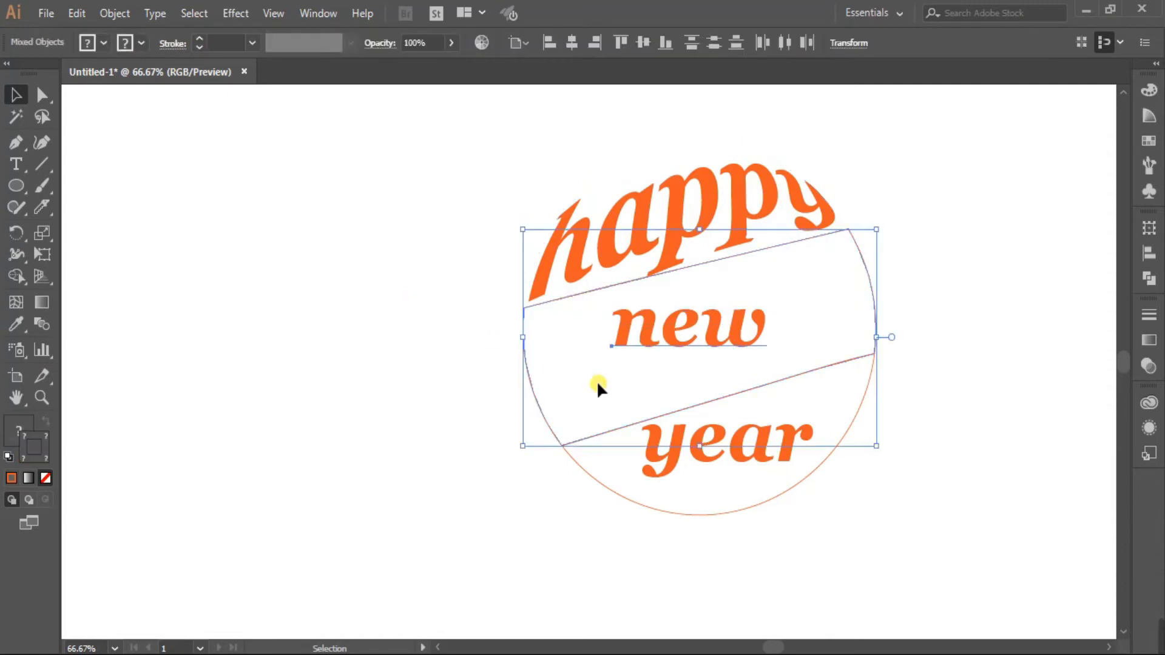
pyautogui.click(113, 13)
pyautogui.moveTo(287, 466)
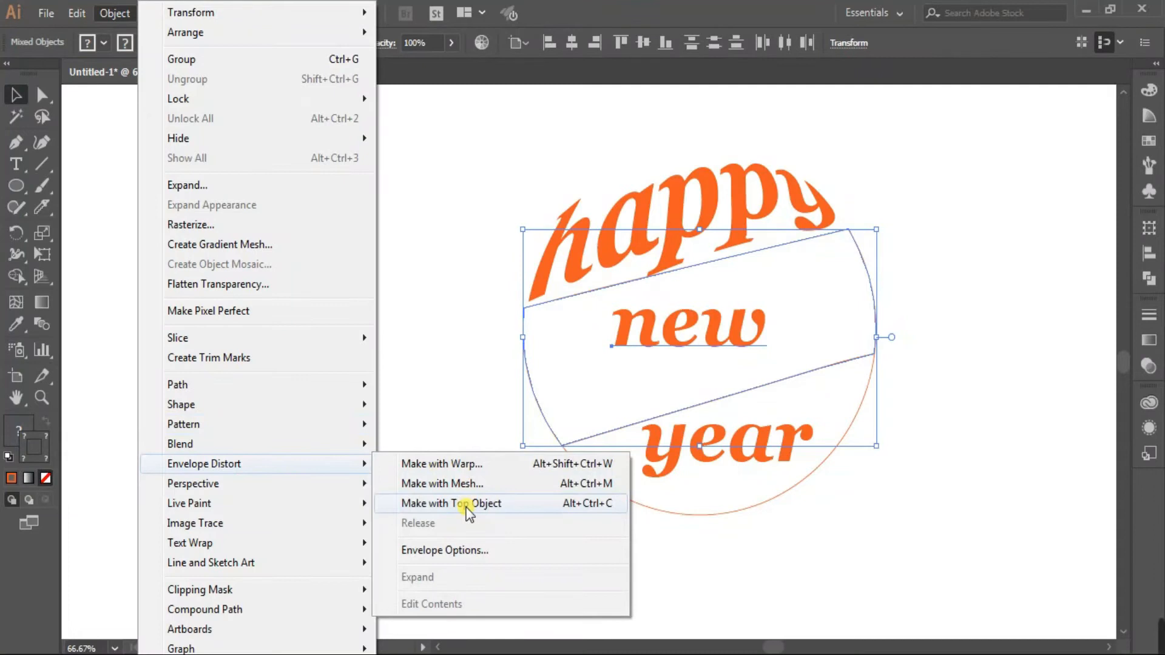
pyautogui.click(467, 504)
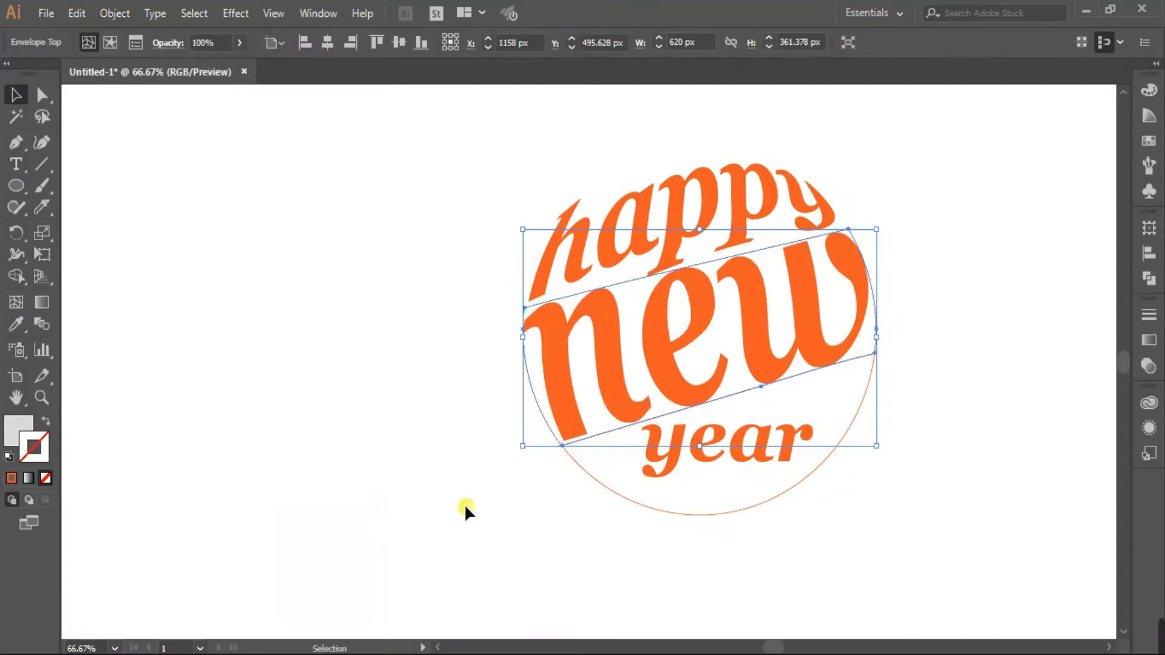
pyautogui.click(383, 317)
# Warp 'year' into the lower arc, then nudge happy up and year down into place.
pyautogui.moveTo(543, 496); pyautogui.dragTo(873, 450)
pyautogui.click(114, 17)
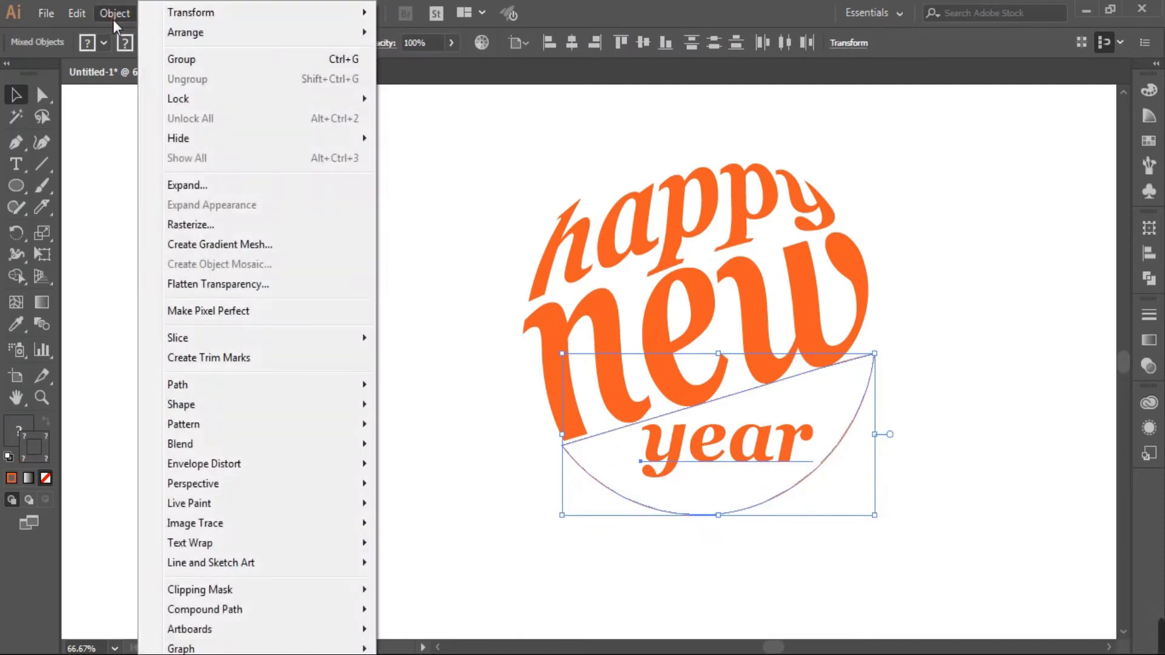
pyautogui.moveTo(326, 463)
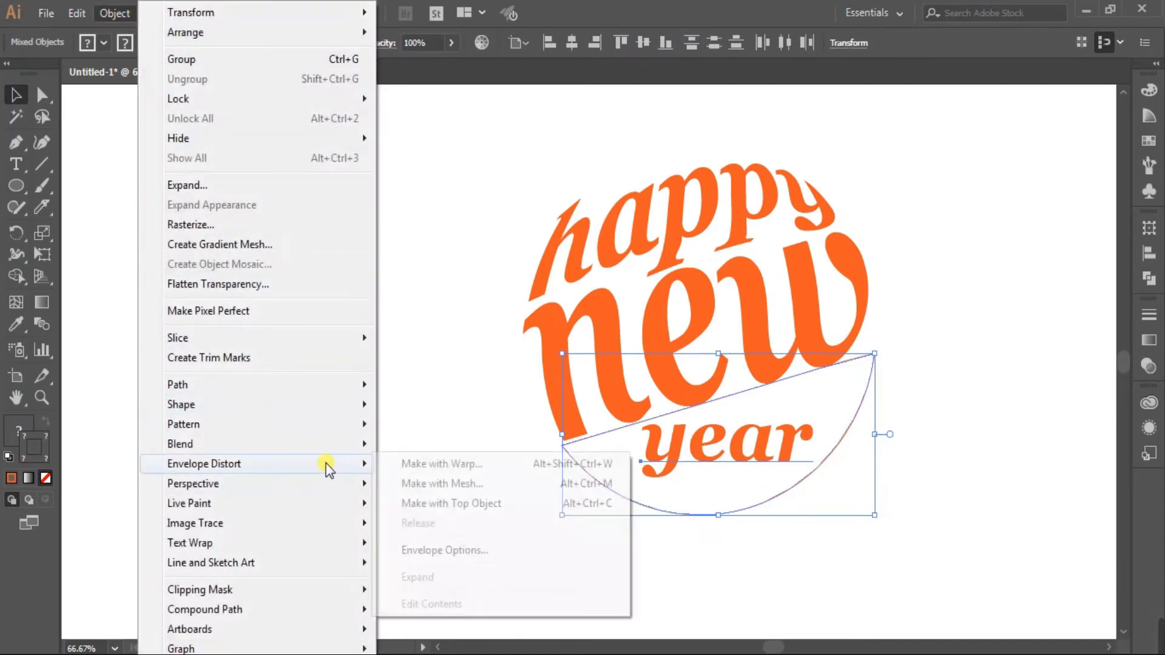
pyautogui.click(468, 501)
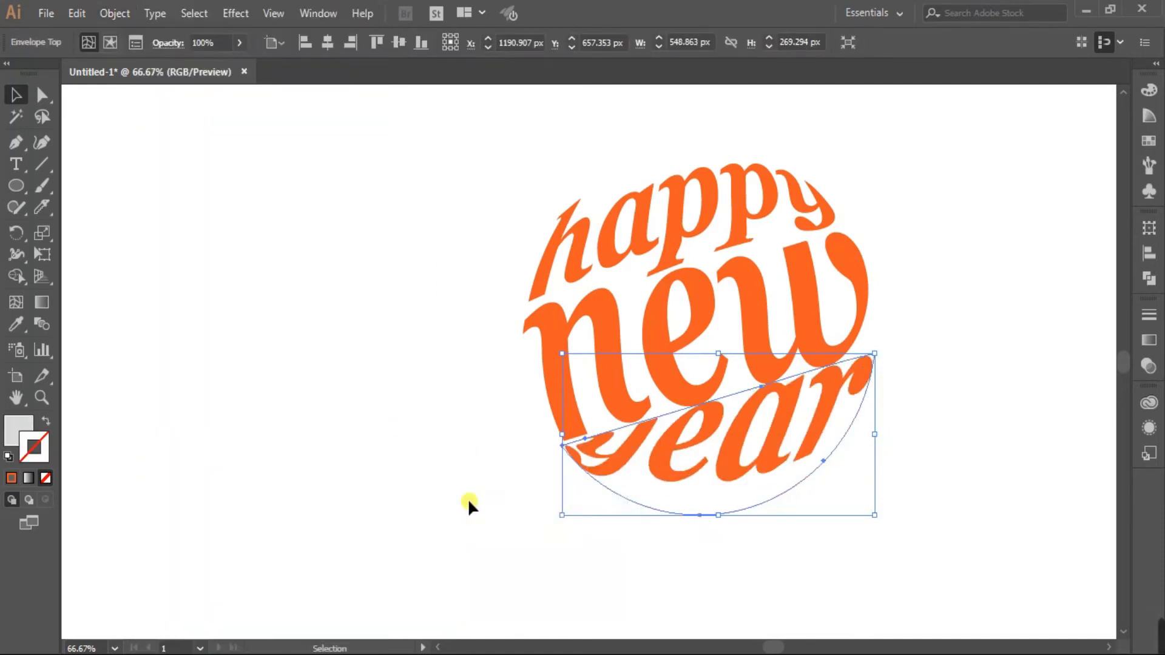
pyautogui.click(364, 263)
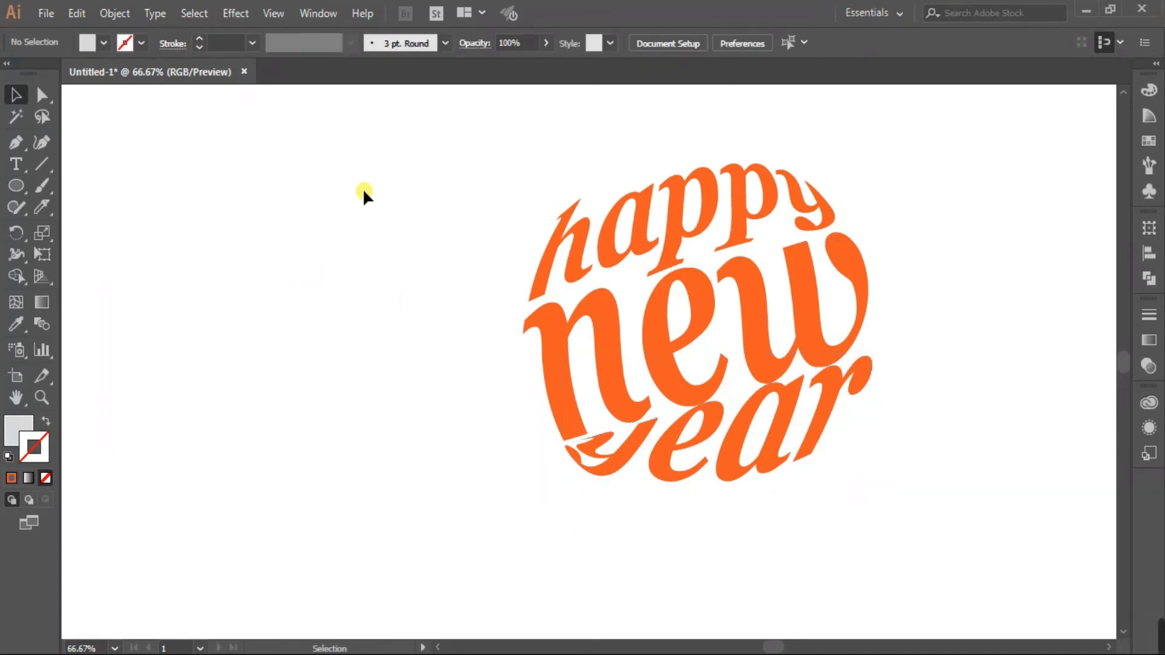
pyautogui.moveTo(642, 233); pyautogui.dragTo(640, 222)
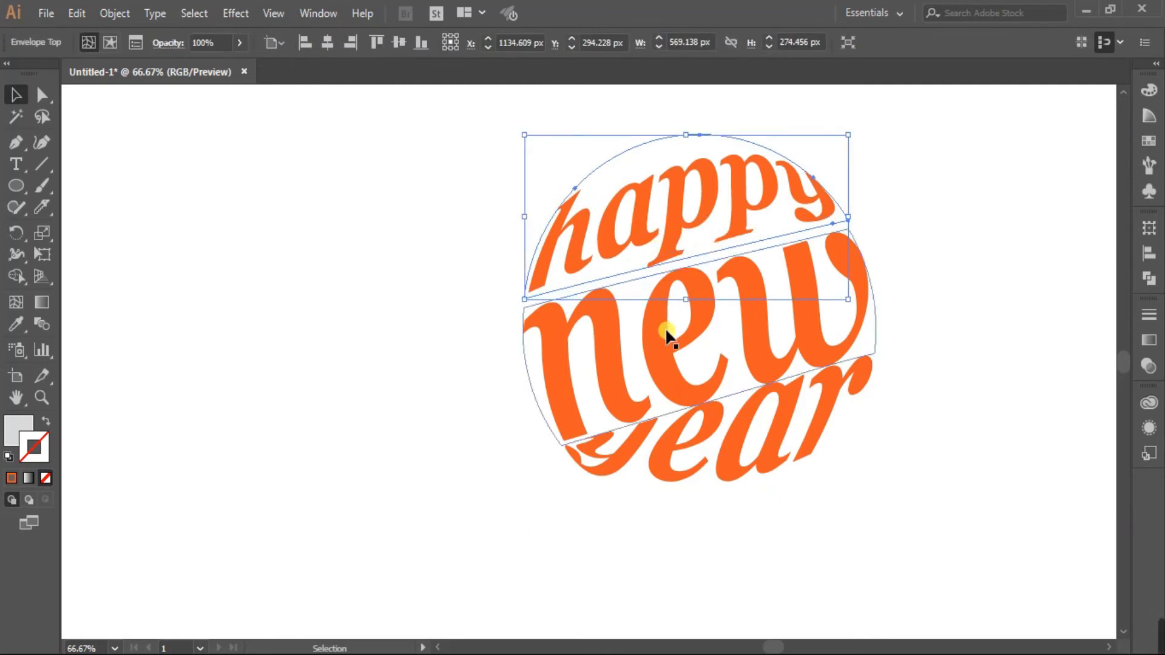
pyautogui.click(734, 456)
pyautogui.moveTo(734, 457); pyautogui.dragTo(747, 462)
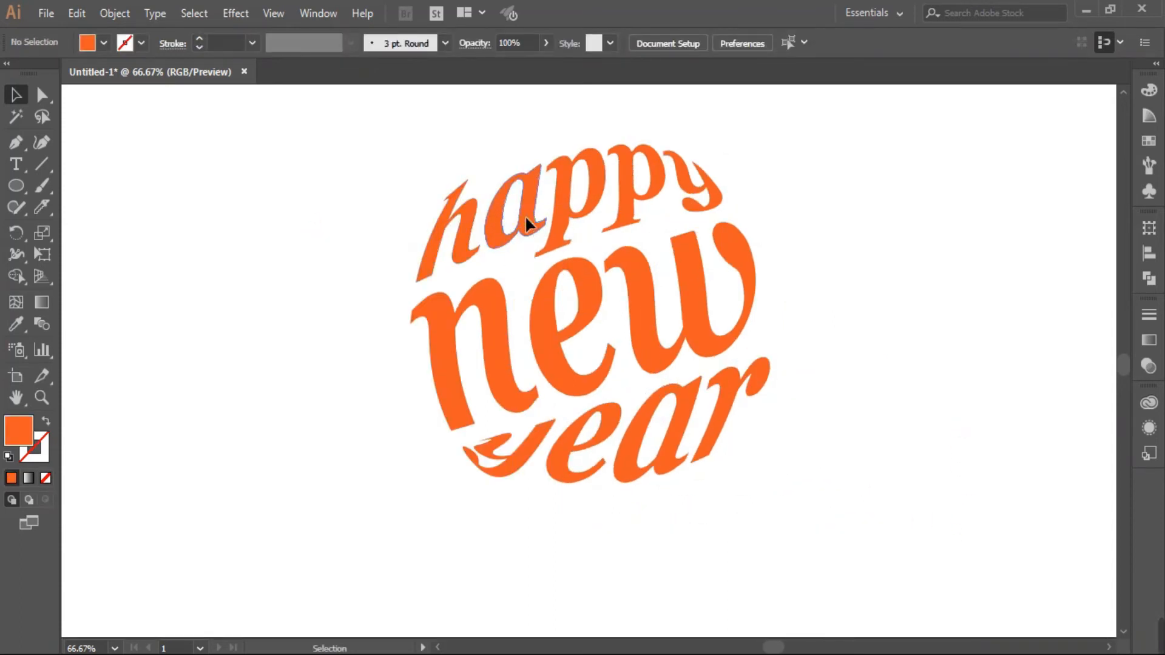
pyautogui.moveTo(522, 215); pyautogui.dragTo(523, 210)
pyautogui.moveTo(561, 456)
pyautogui.mouseDown()
pyautogui.moveTo(577, 460)
pyautogui.moveTo(561, 461)
pyautogui.mouseUp()
# Group all of the 'happy new year' lettering artwork.
pyautogui.click(337, 369)
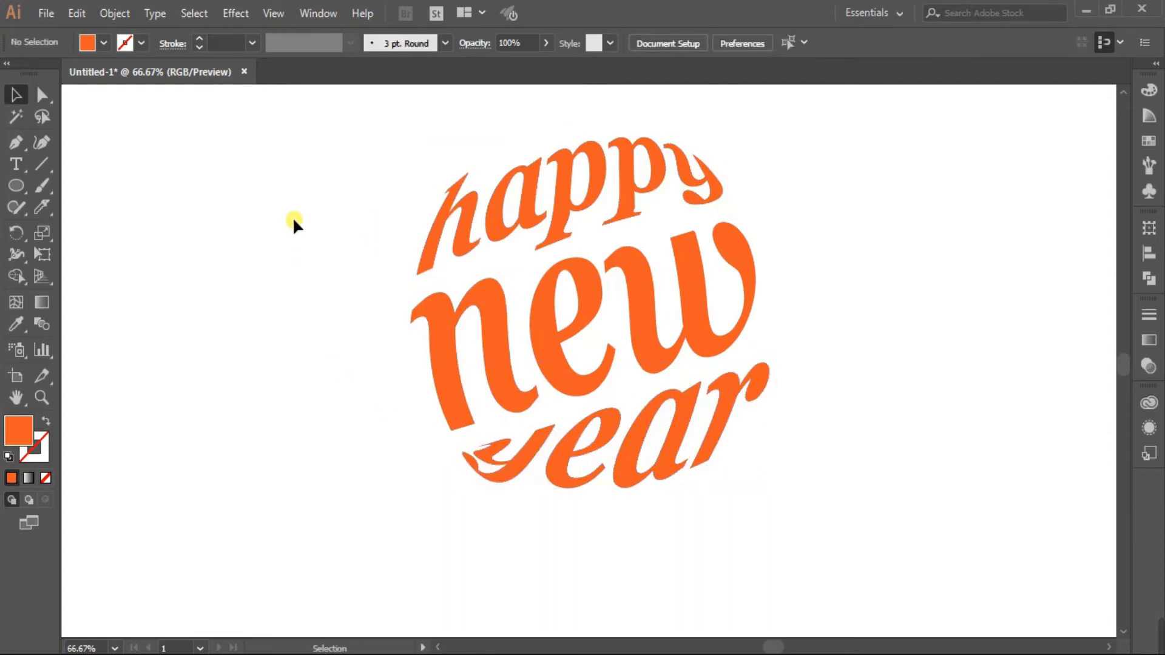
pyautogui.moveTo(351, 138); pyautogui.dragTo(848, 568)
pyautogui.rightClick(647, 320)
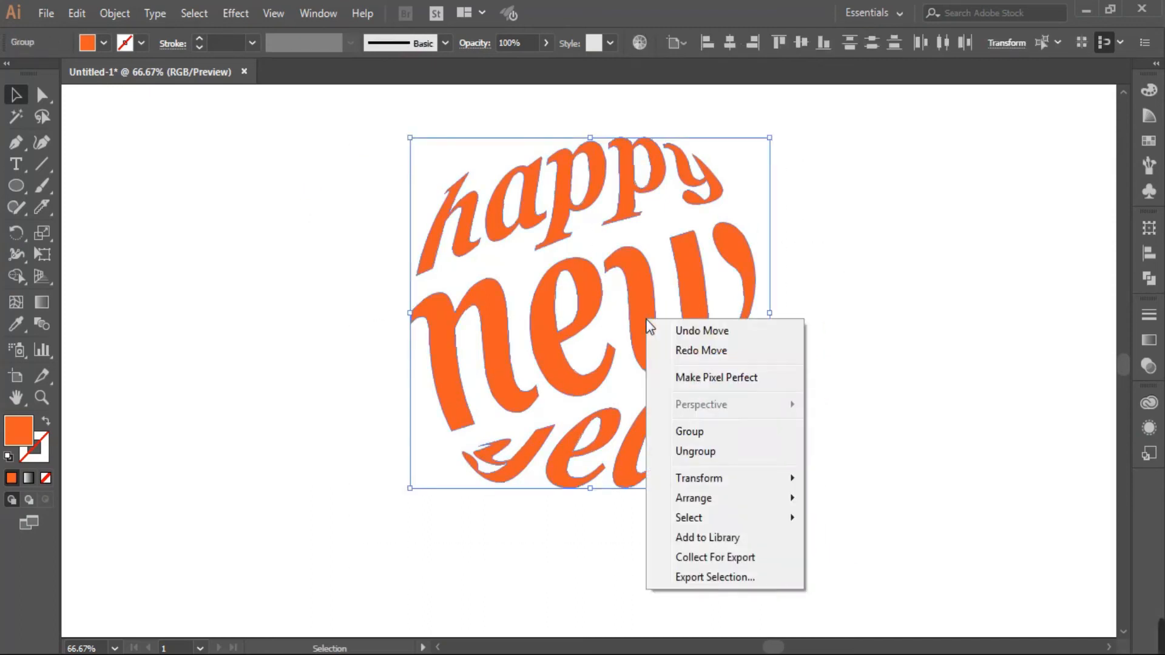
pyautogui.click(689, 431)
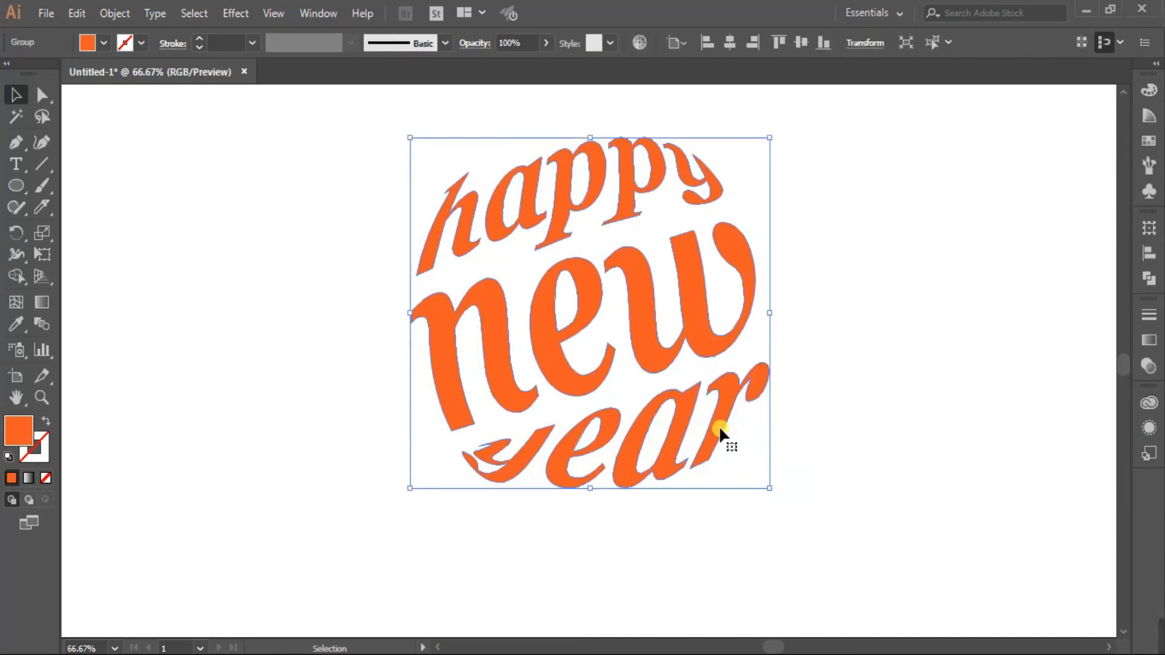
# Paste a copy in back, shrink it to the centre, and fill it black.
pyautogui.click(77, 14)
pyautogui.click(121, 102)
pyautogui.click(74, 14)
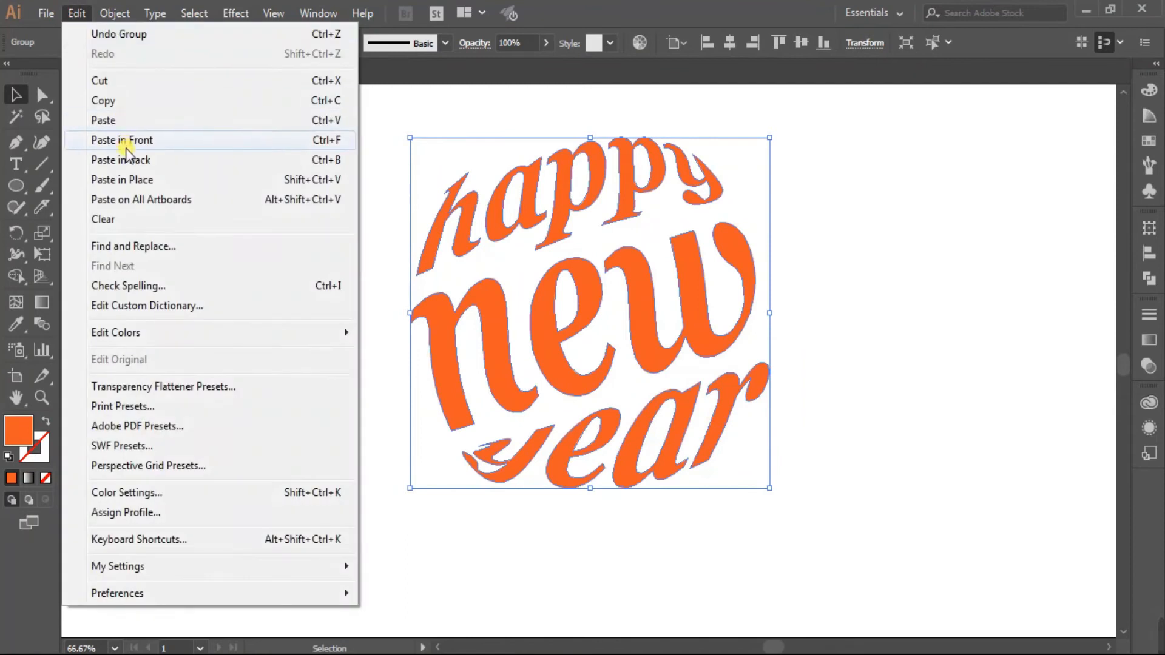
pyautogui.click(129, 157)
pyautogui.moveTo(406, 139); pyautogui.dragTo(569, 292)
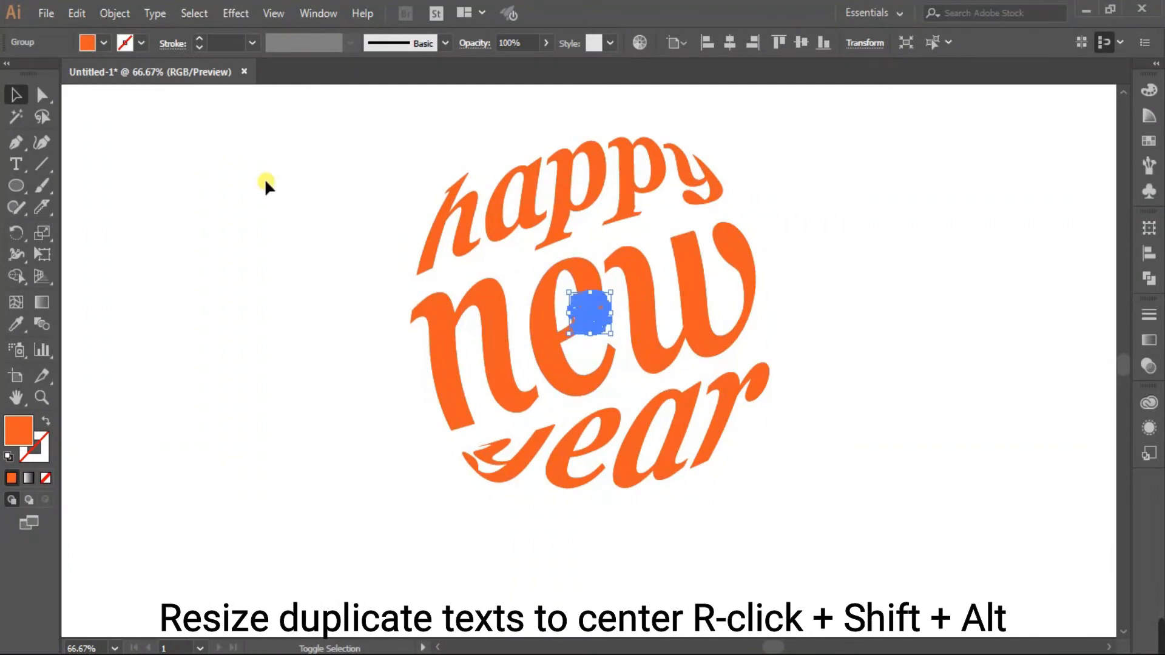
pyautogui.click(1150, 140)
pyautogui.click(981, 139)
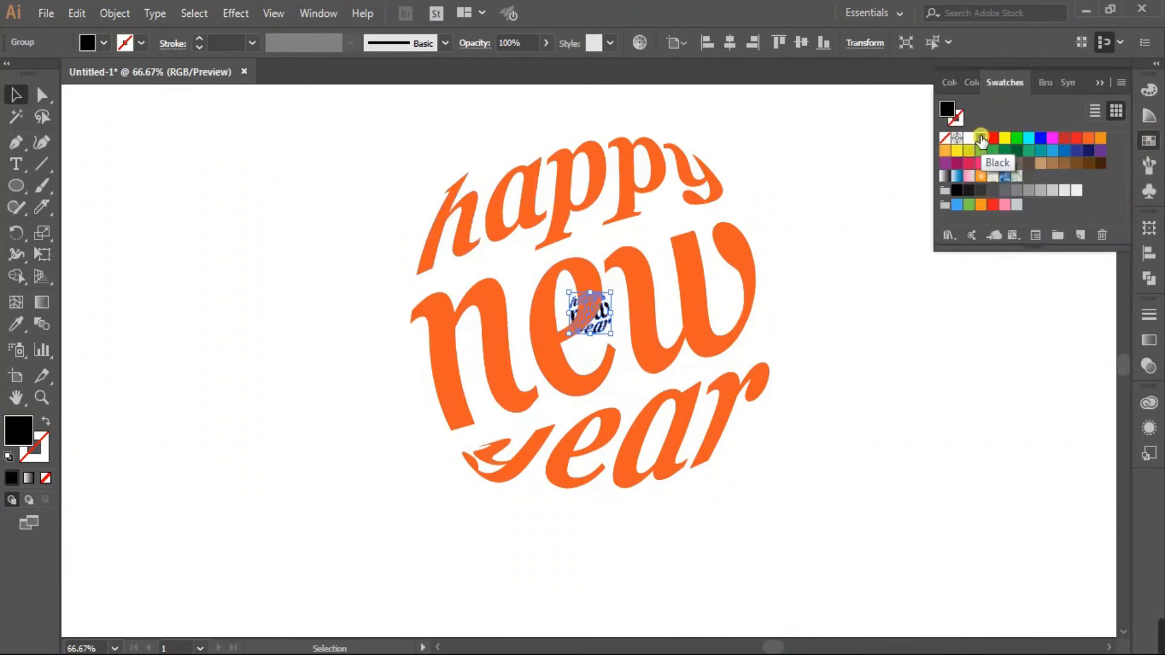
pyautogui.click(1098, 83)
# Blend the large lettering into the small black copy and open Blend Options.
pyautogui.moveTo(326, 131); pyautogui.dragTo(898, 533)
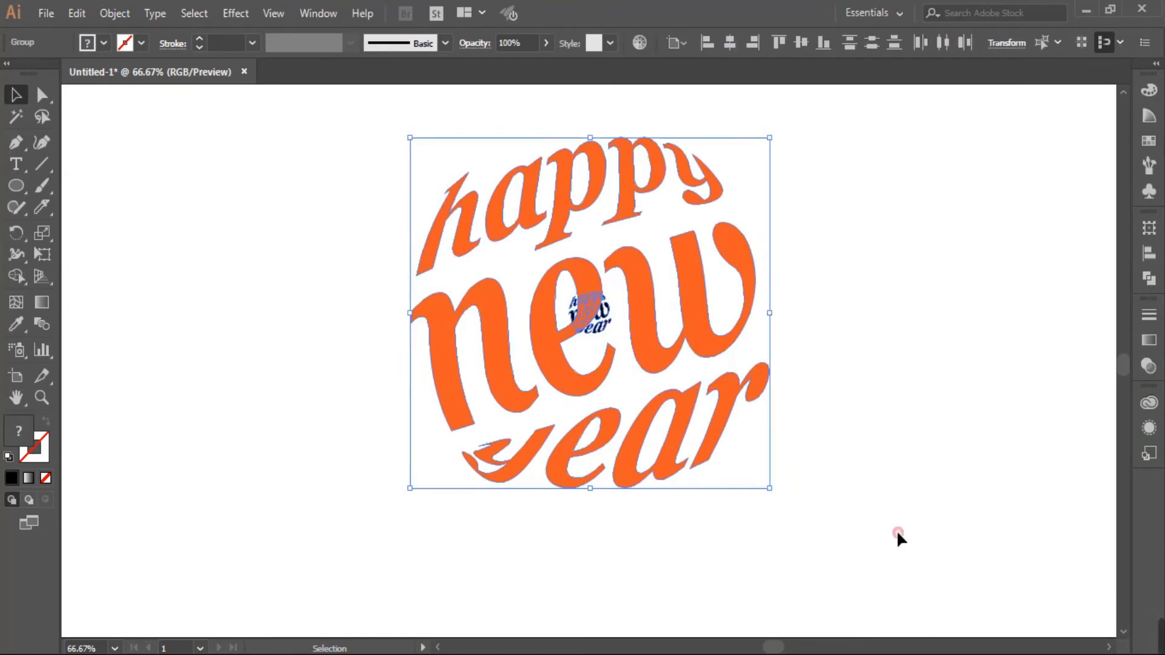
pyautogui.click(114, 13)
pyautogui.moveTo(288, 450)
pyautogui.click(428, 447)
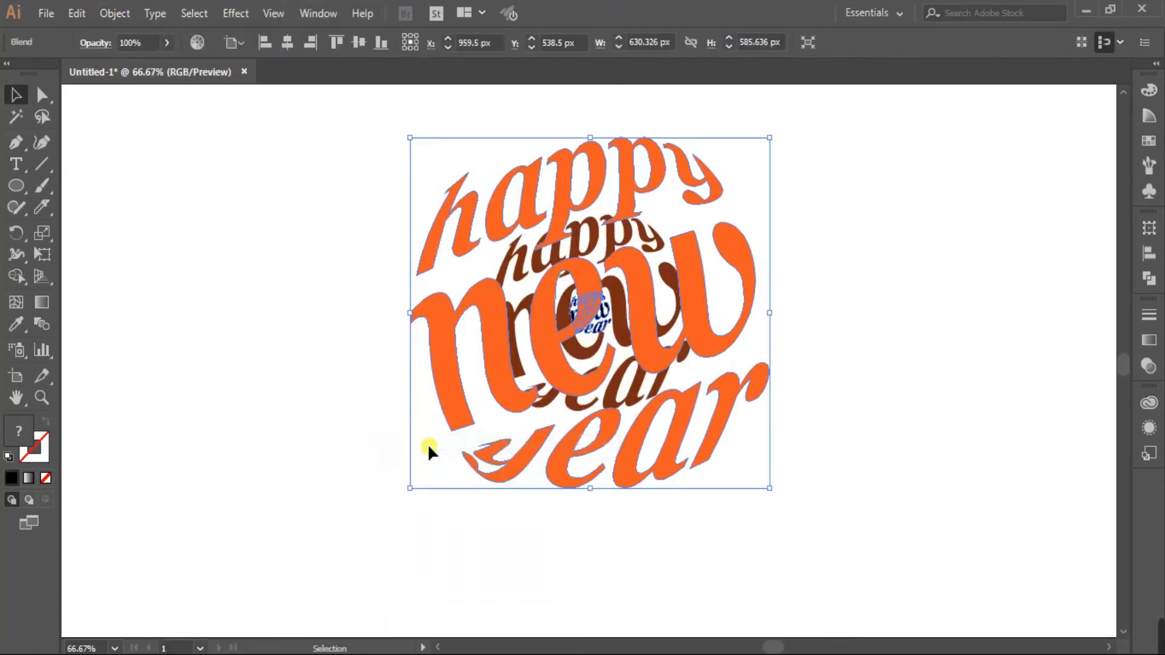
pyautogui.doubleClick(43, 325)
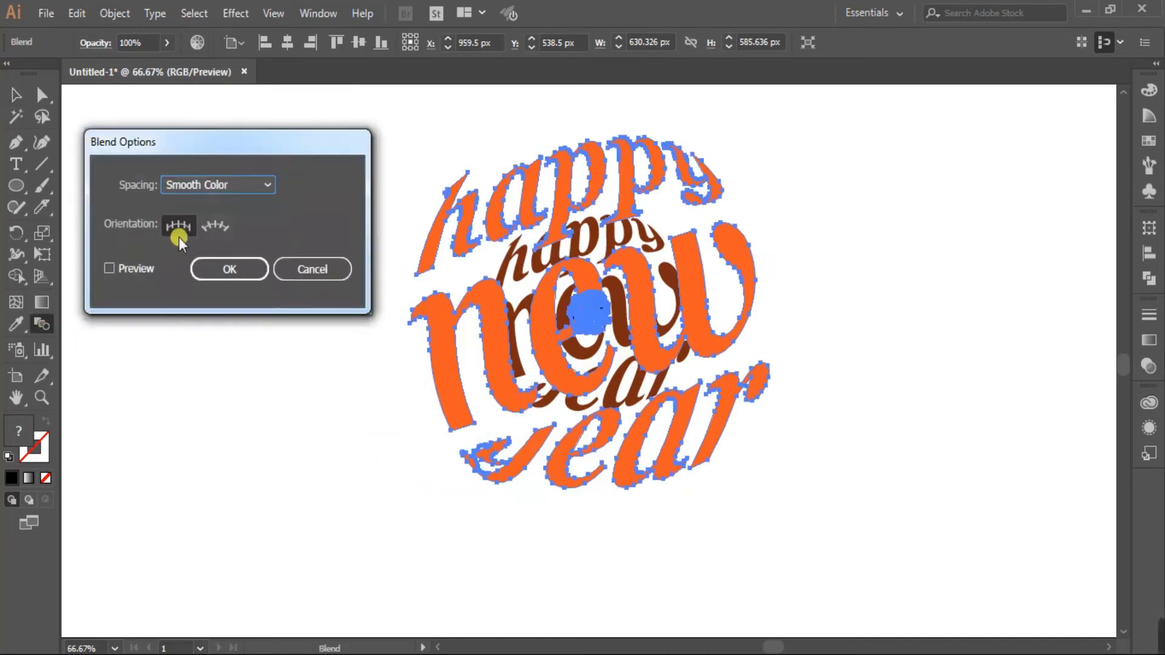
# Set blend spacing to Specified Steps with 250 steps, preview it, and apply.
pyautogui.click(245, 190)
pyautogui.click(244, 224)
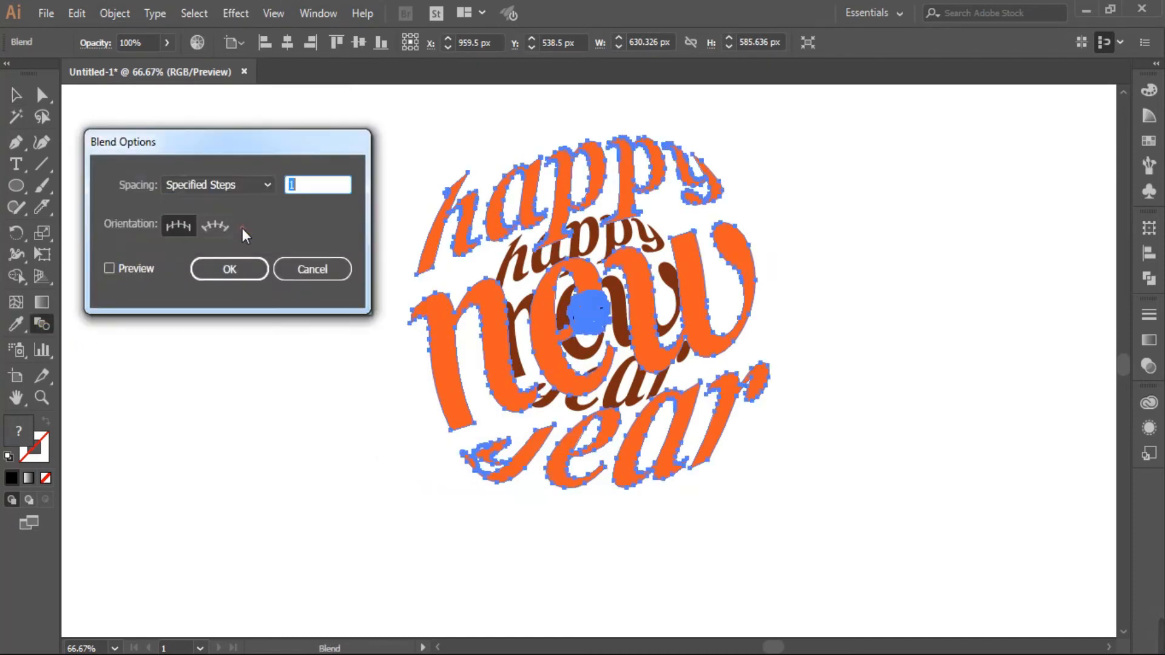
pyautogui.moveTo(302, 188); pyautogui.dragTo(279, 184)
pyautogui.write('250')
pyautogui.click(111, 268)
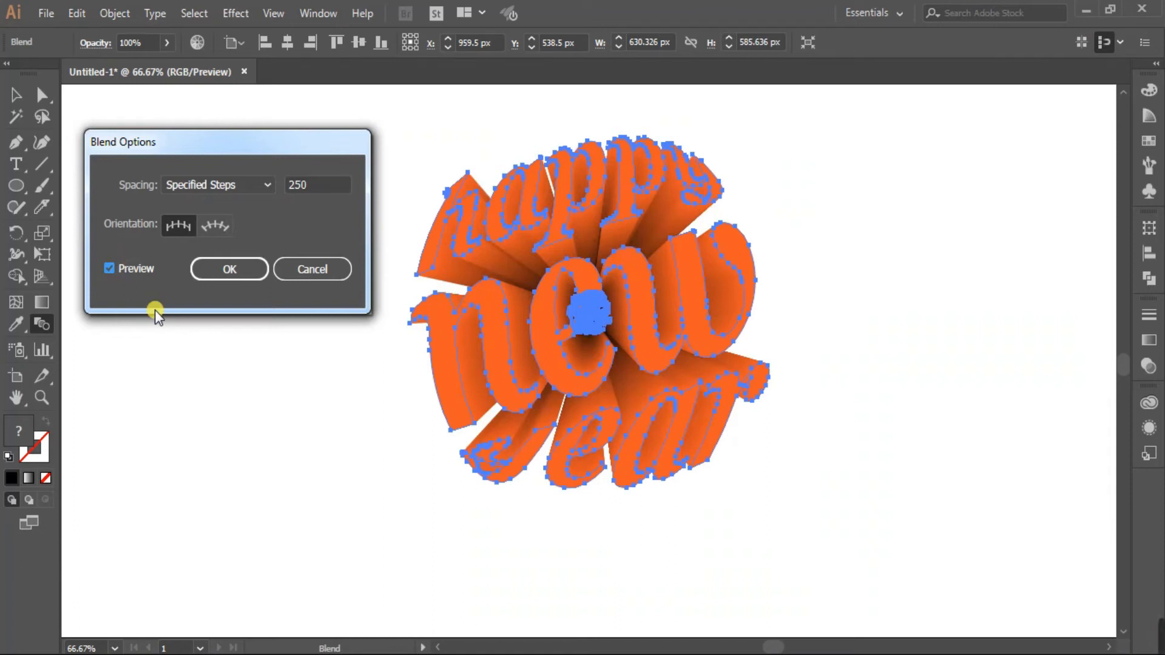
pyautogui.click(237, 271)
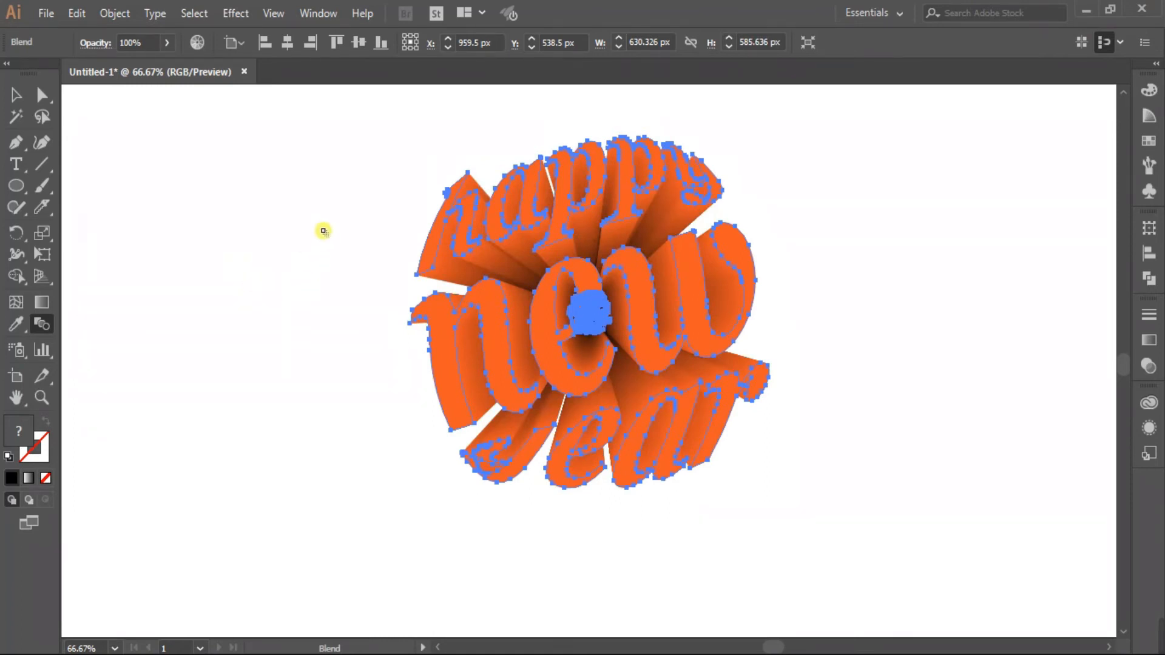
pyautogui.click(17, 94)
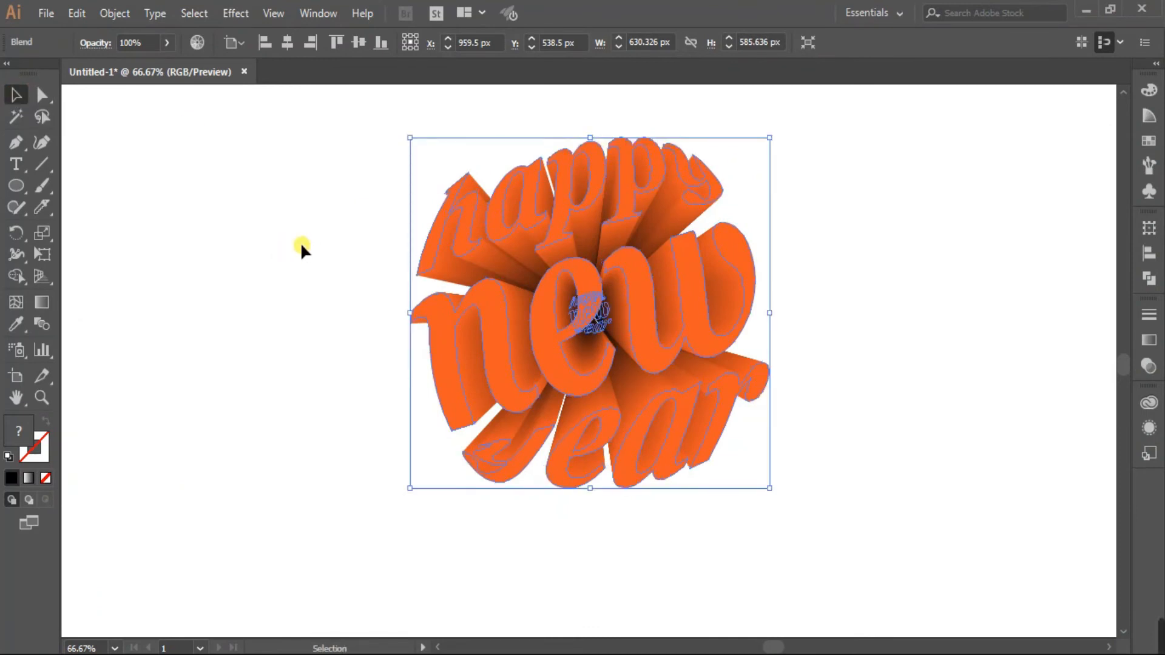
# Deselect the blend and paste the copied flat lettering group in front of it.
pyautogui.click(302, 245)
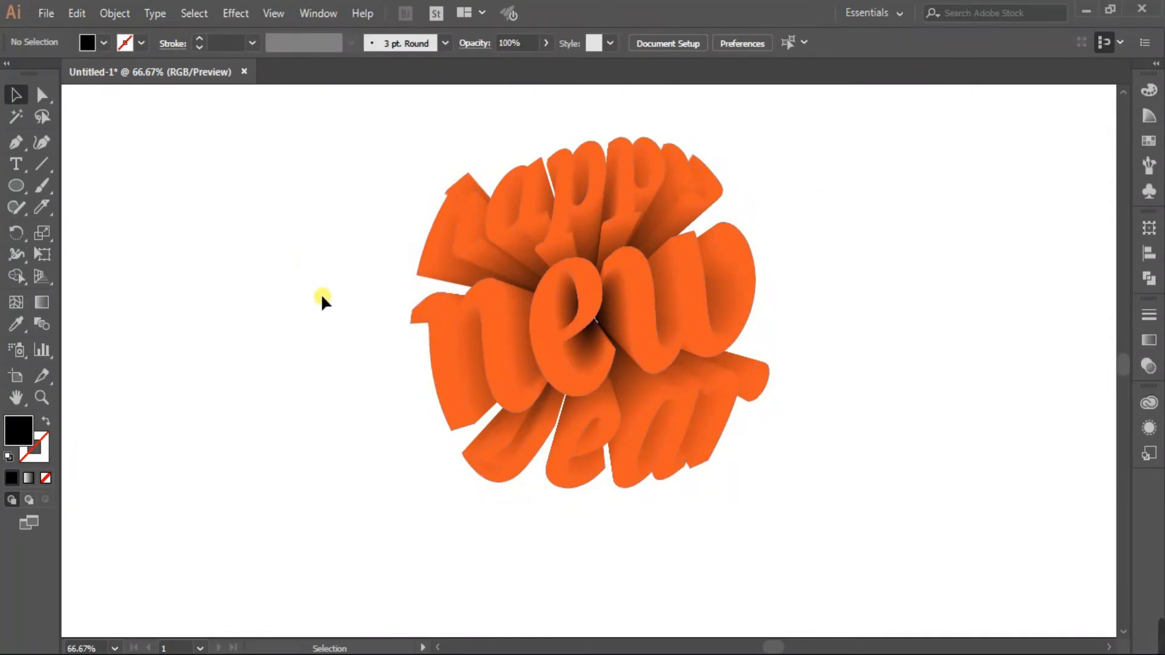
pyautogui.click(78, 12)
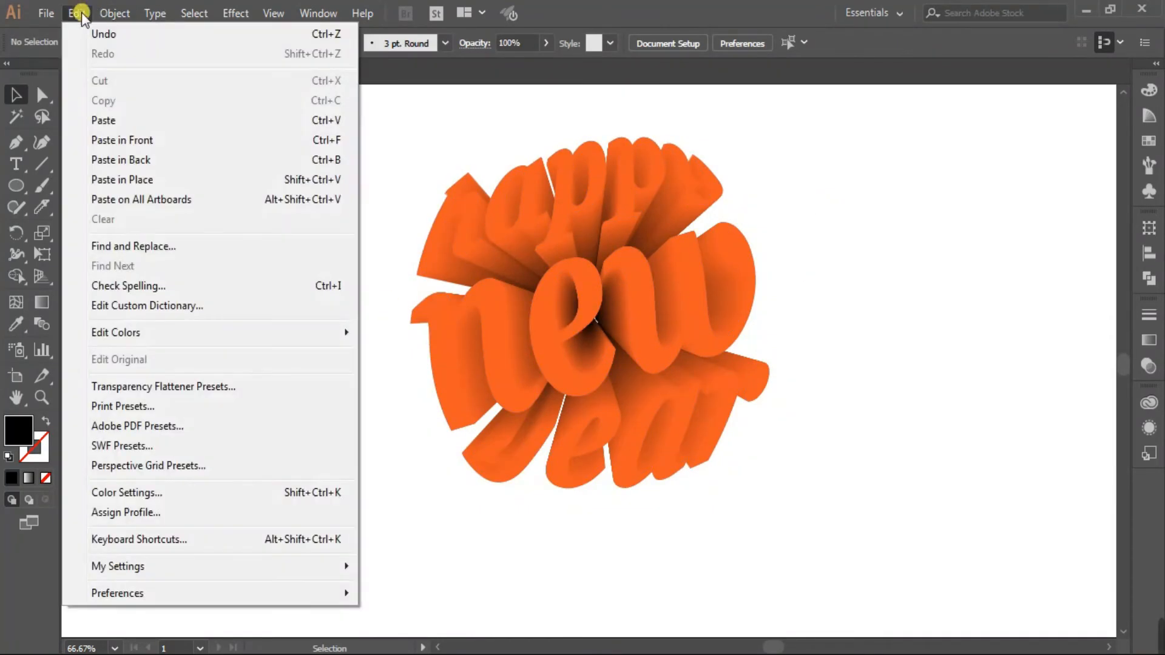
pyautogui.click(148, 141)
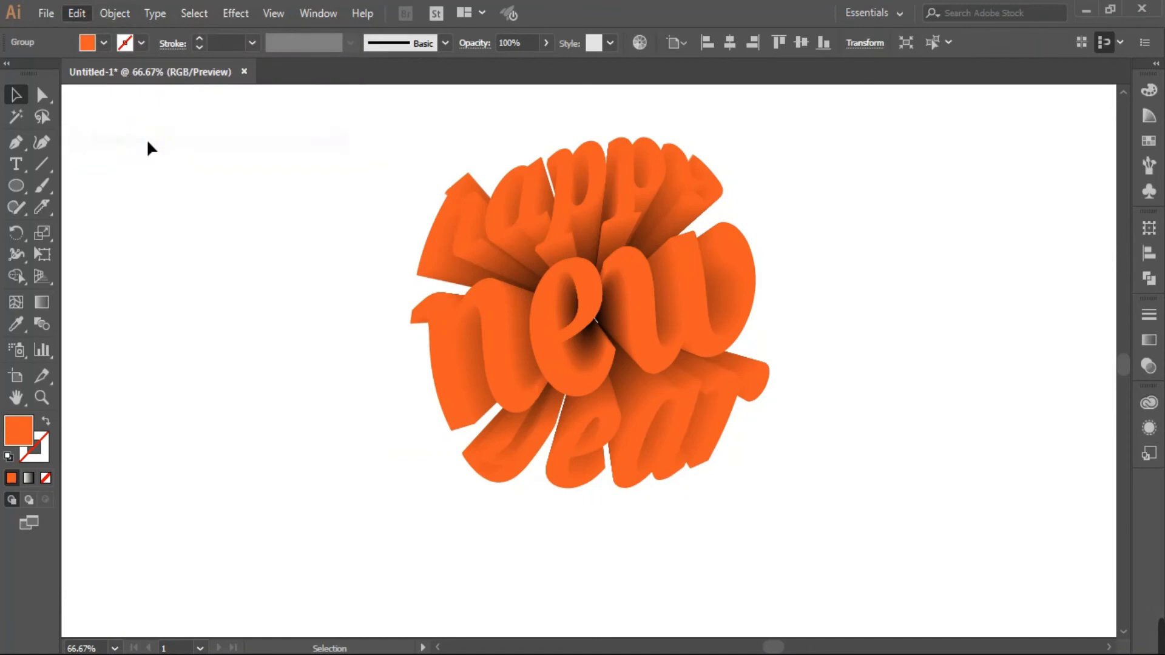
pyautogui.click(1148, 141)
pyautogui.click(1099, 138)
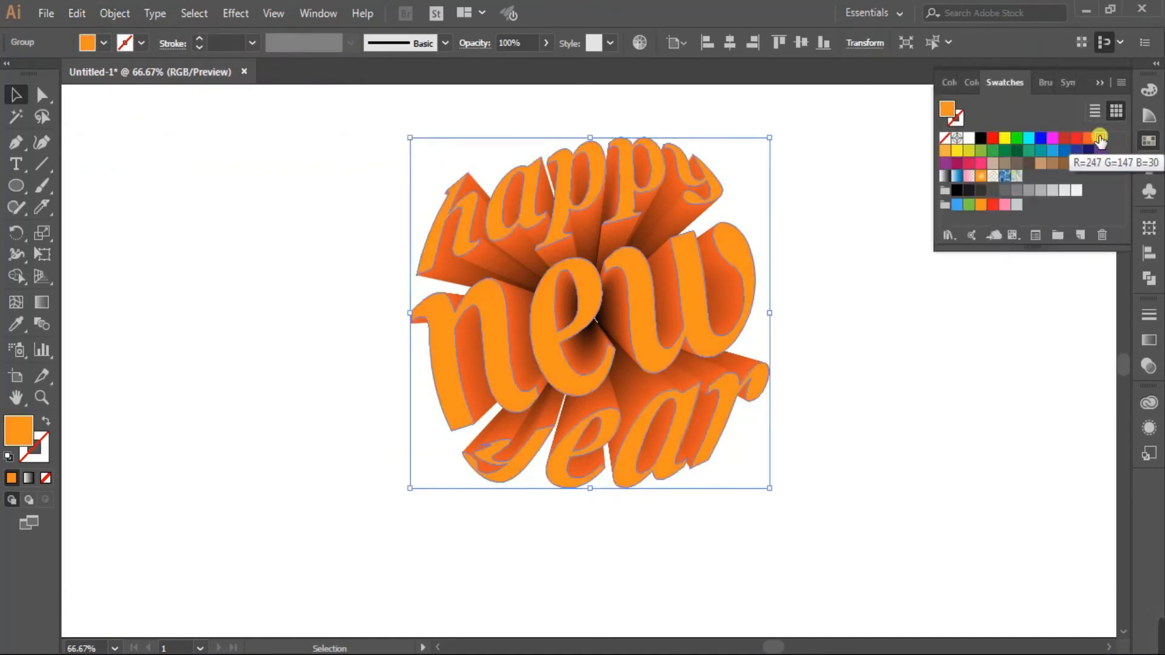
pyautogui.click(957, 151)
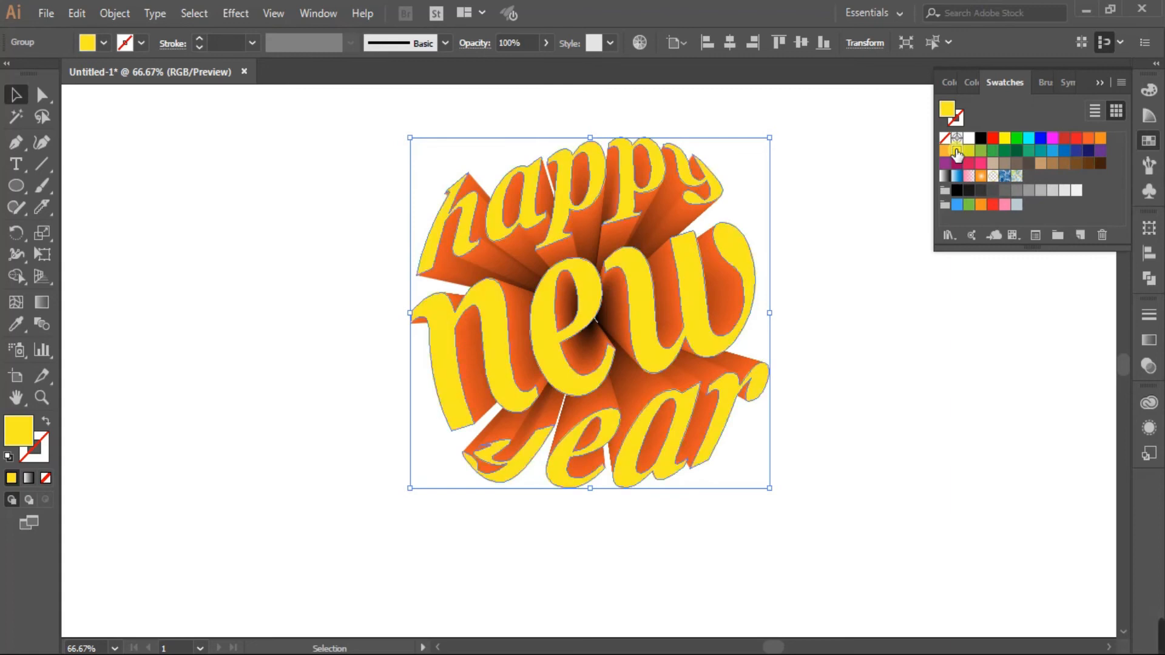
pyautogui.click(944, 150)
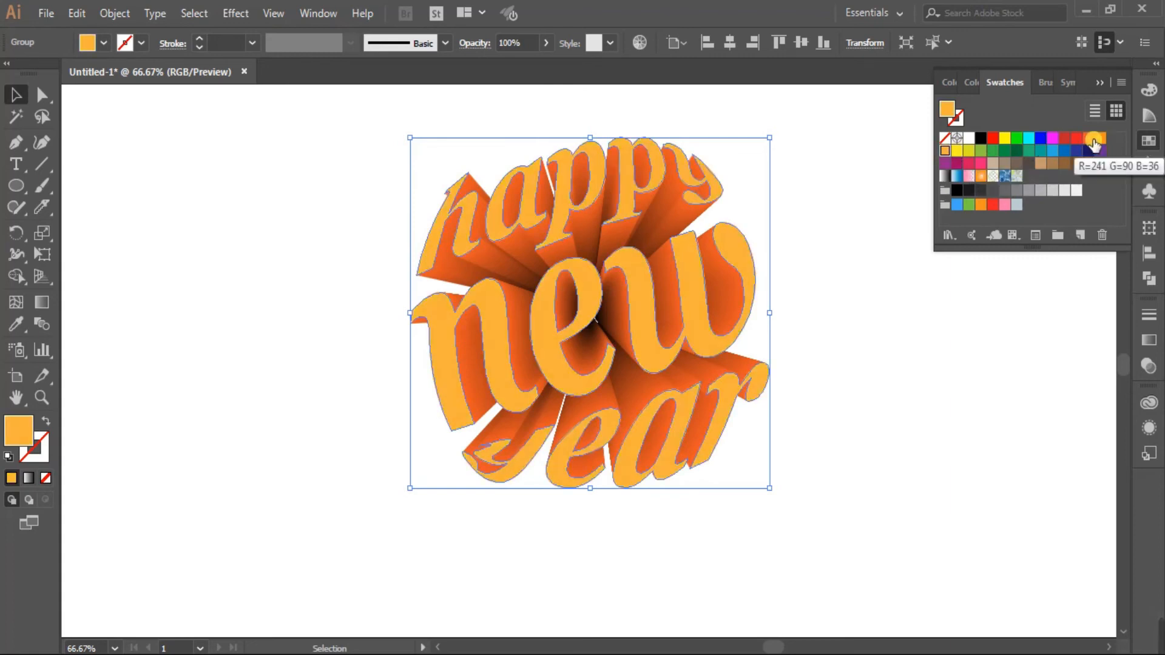
pyautogui.click(1076, 140)
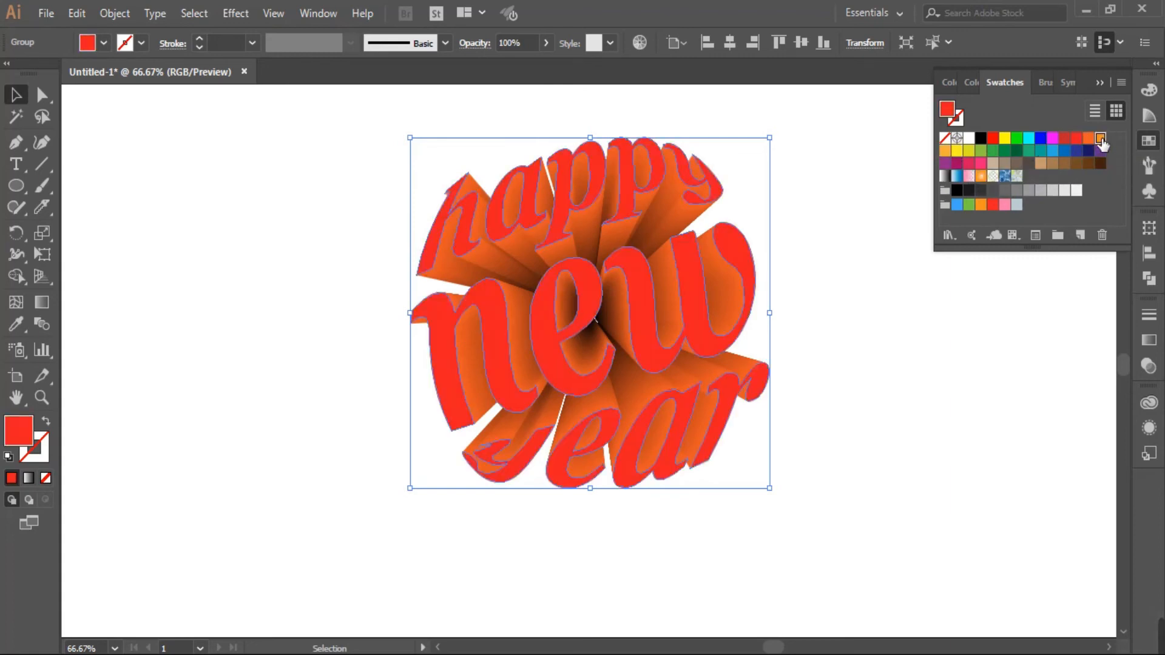
pyautogui.click(1101, 140)
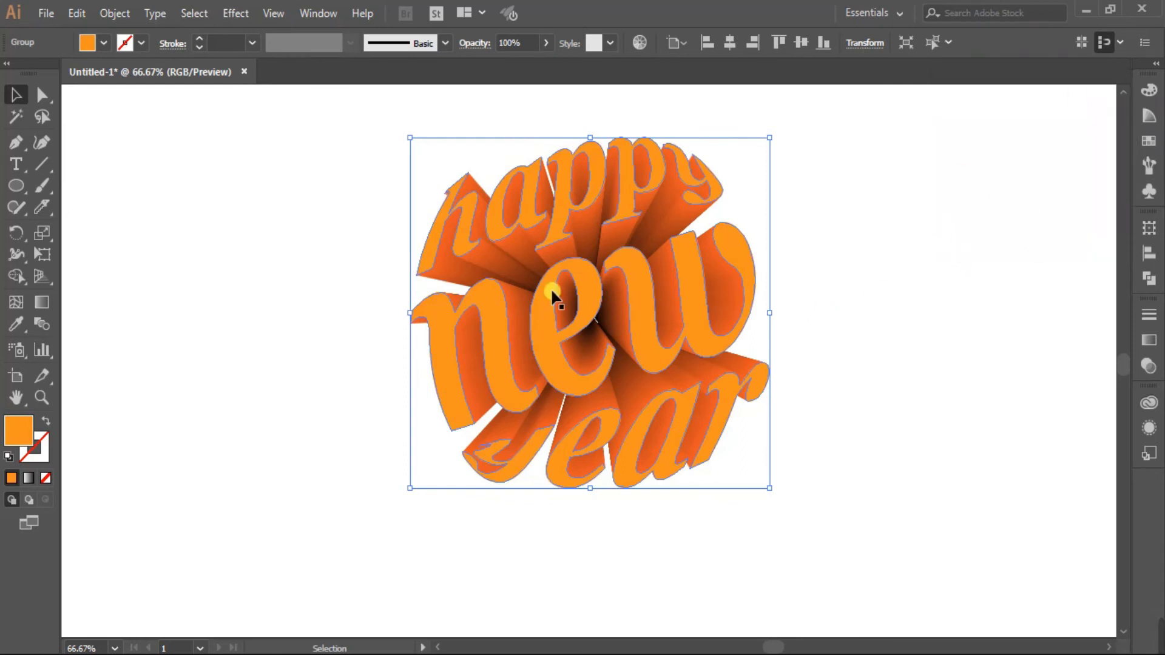
pyautogui.click(861, 275)
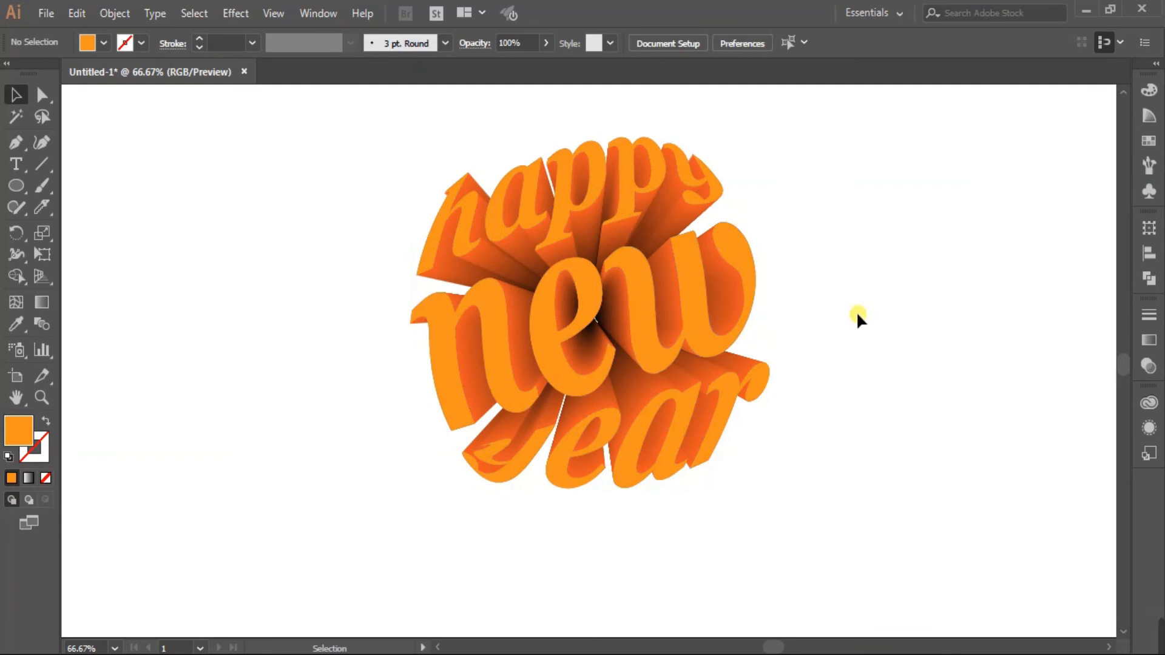
pyautogui.scroll(1, 875, 319)
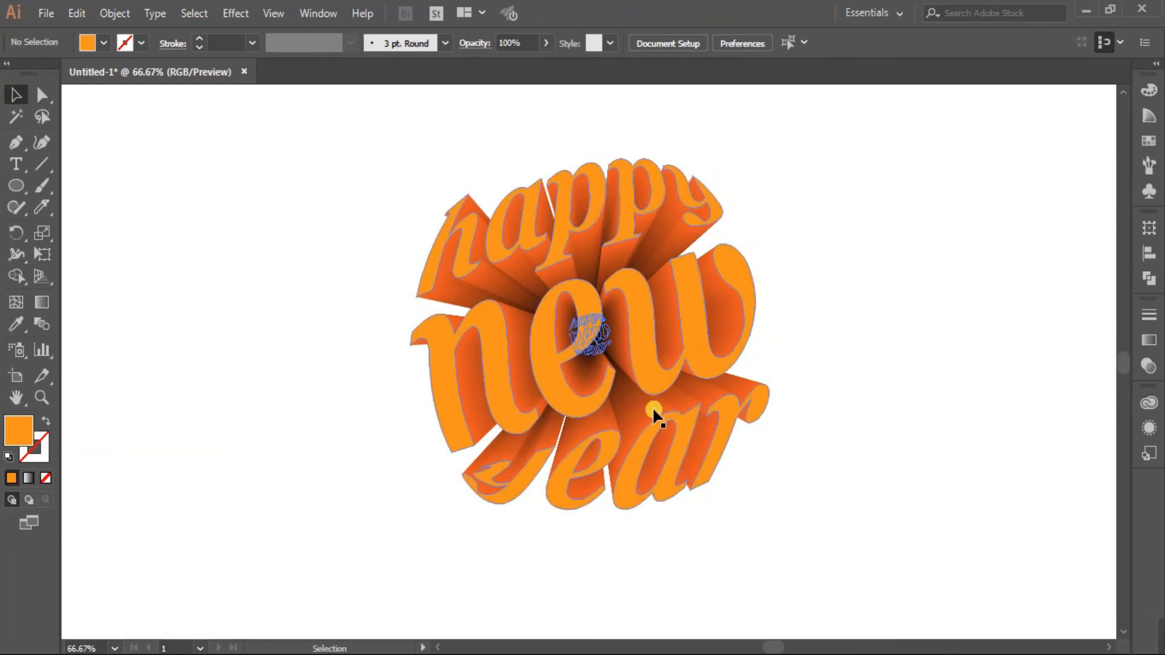
pyautogui.click(625, 408)
# Change the tunnel blend to 300 specified steps with preview, then deselect it.
pyautogui.doubleClick(42, 324)
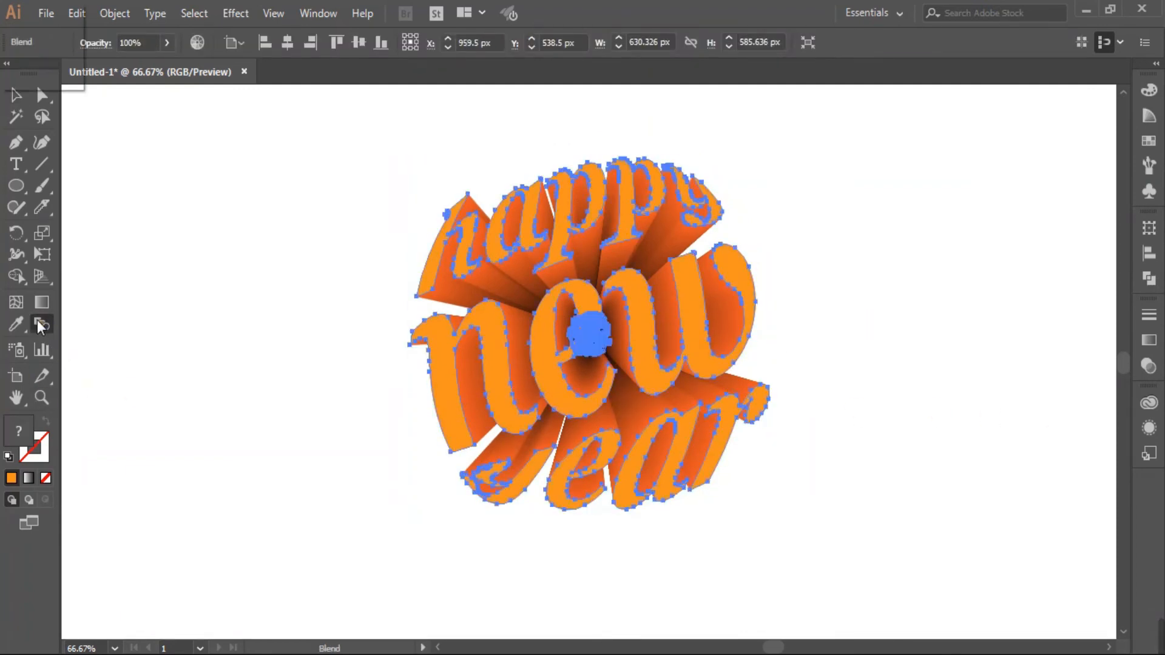
pyautogui.click(305, 184)
pyautogui.write('300')
pyautogui.click(104, 270)
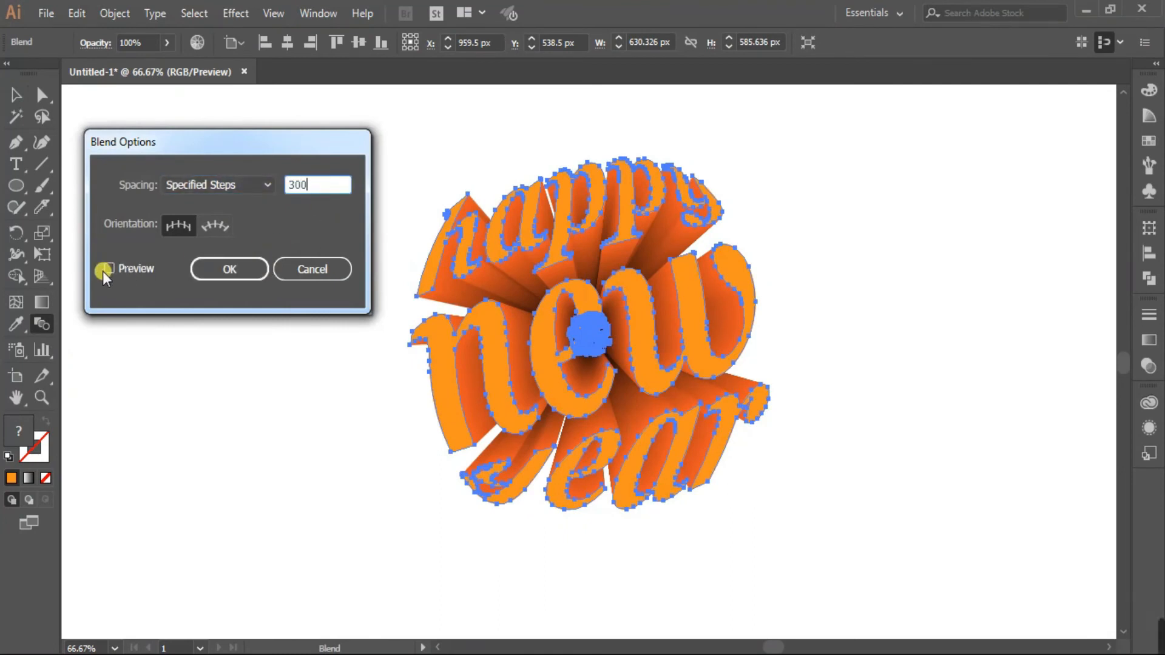
pyautogui.click(107, 270)
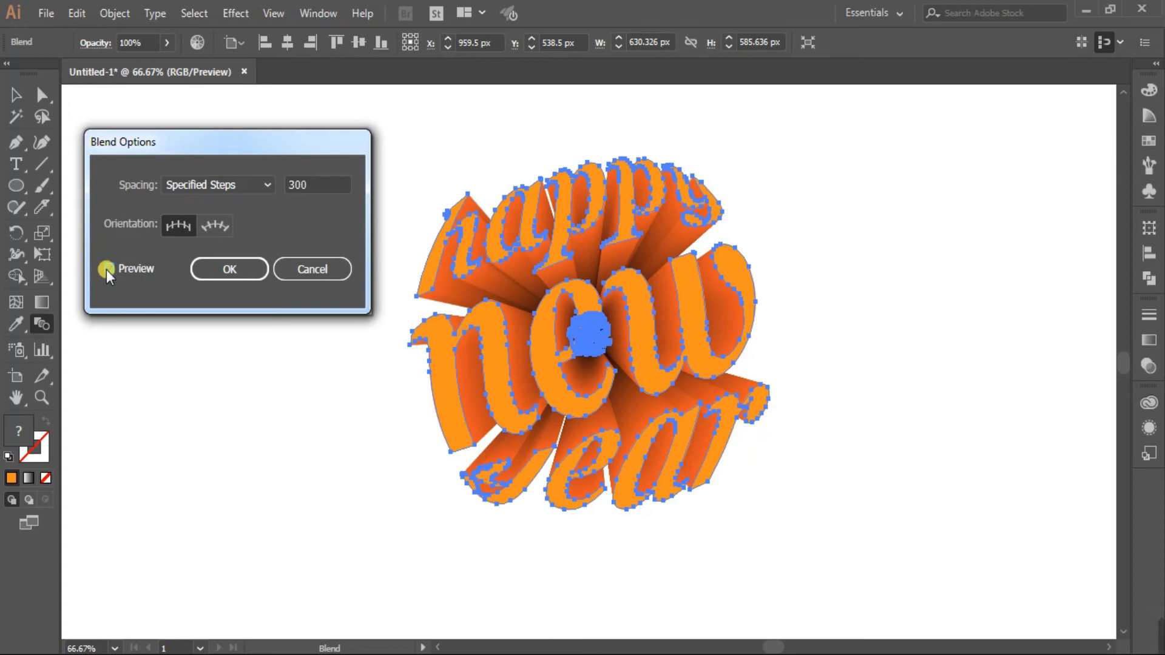
pyautogui.click(234, 270)
pyautogui.click(279, 263)
pyautogui.click(23, 145)
pyautogui.click(16, 95)
pyautogui.click(204, 259)
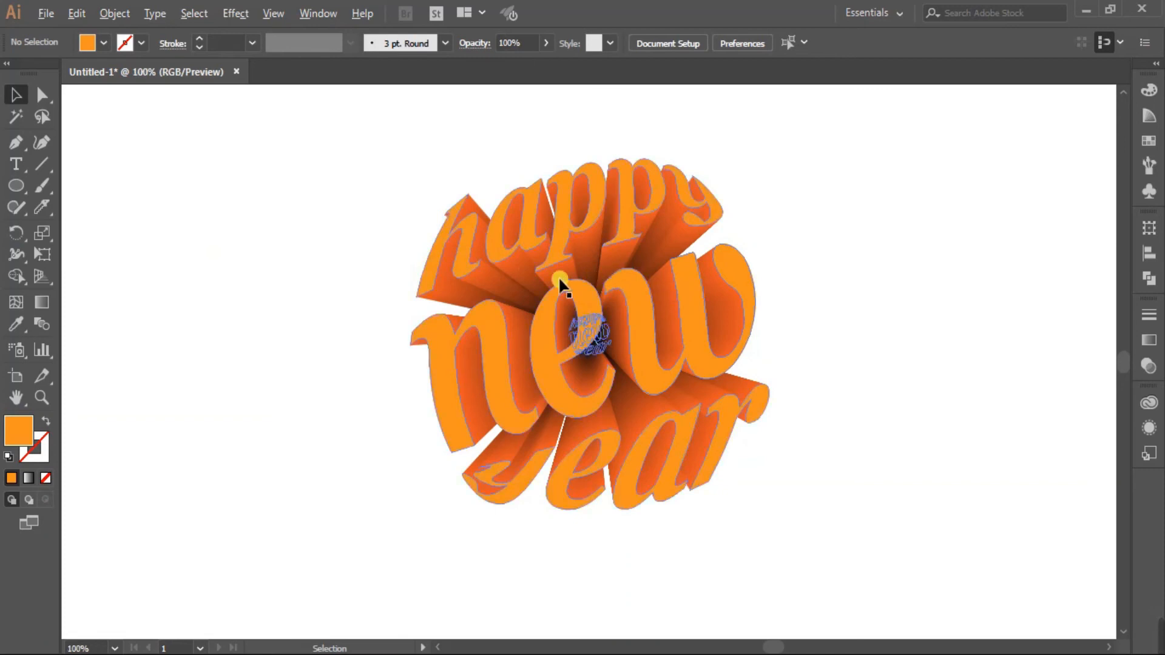
pyautogui.scroll(1, 604, 276)
pyautogui.scroll(1, 470, 312)
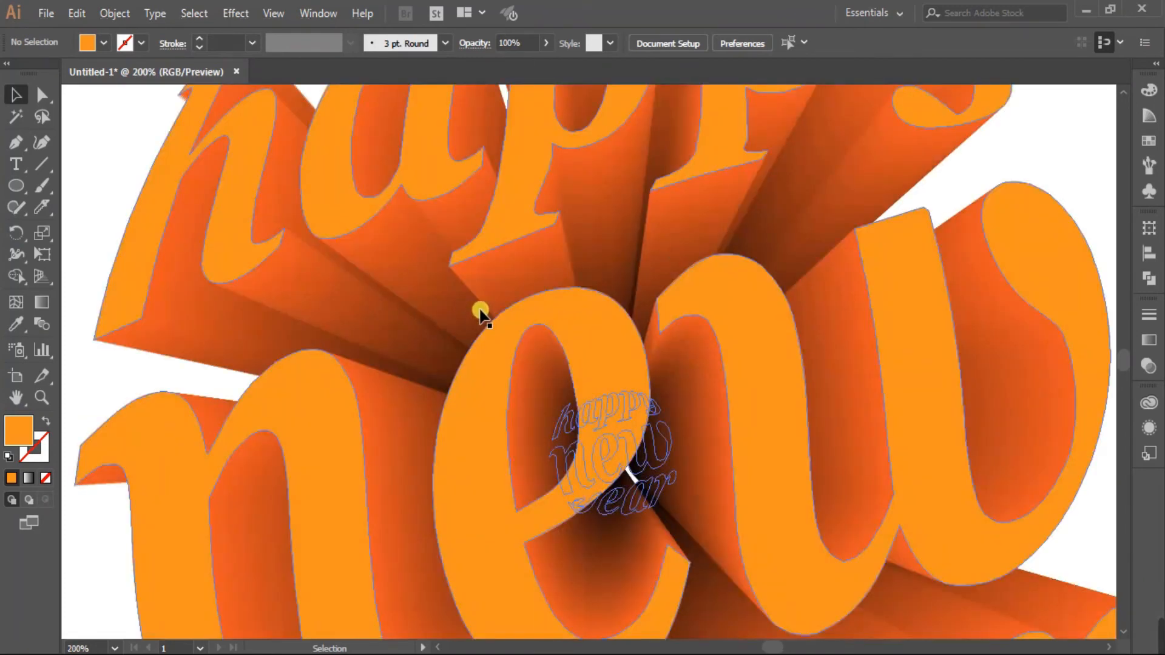
pyautogui.scroll(-1, 424, 325)
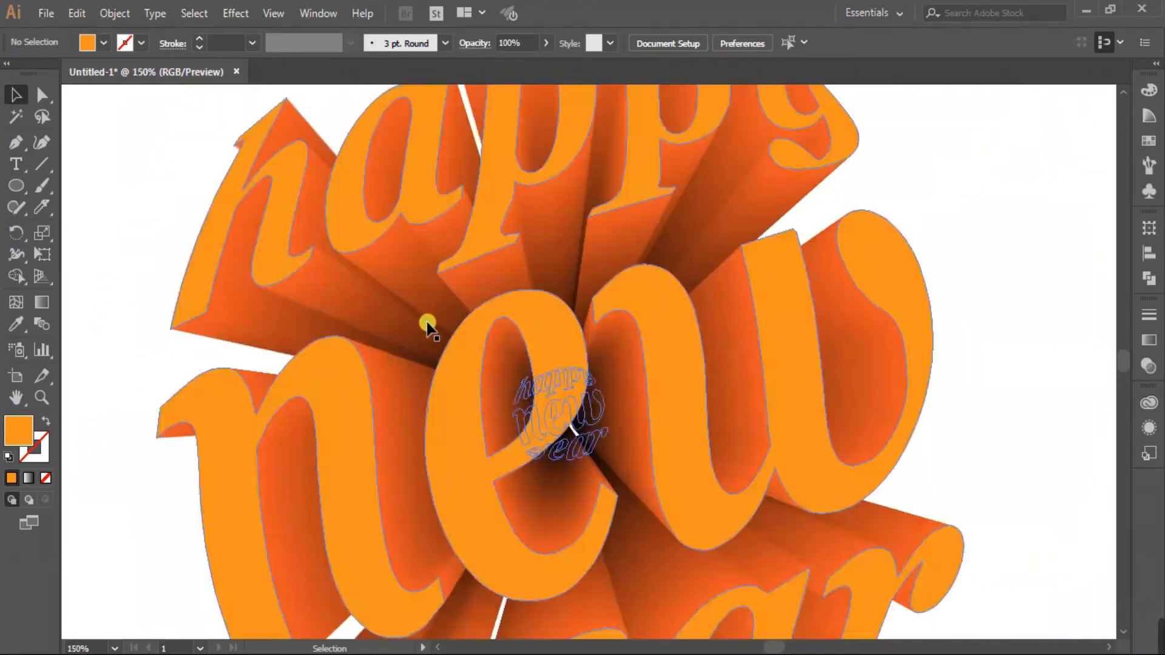
pyautogui.scroll(-1, 422, 321)
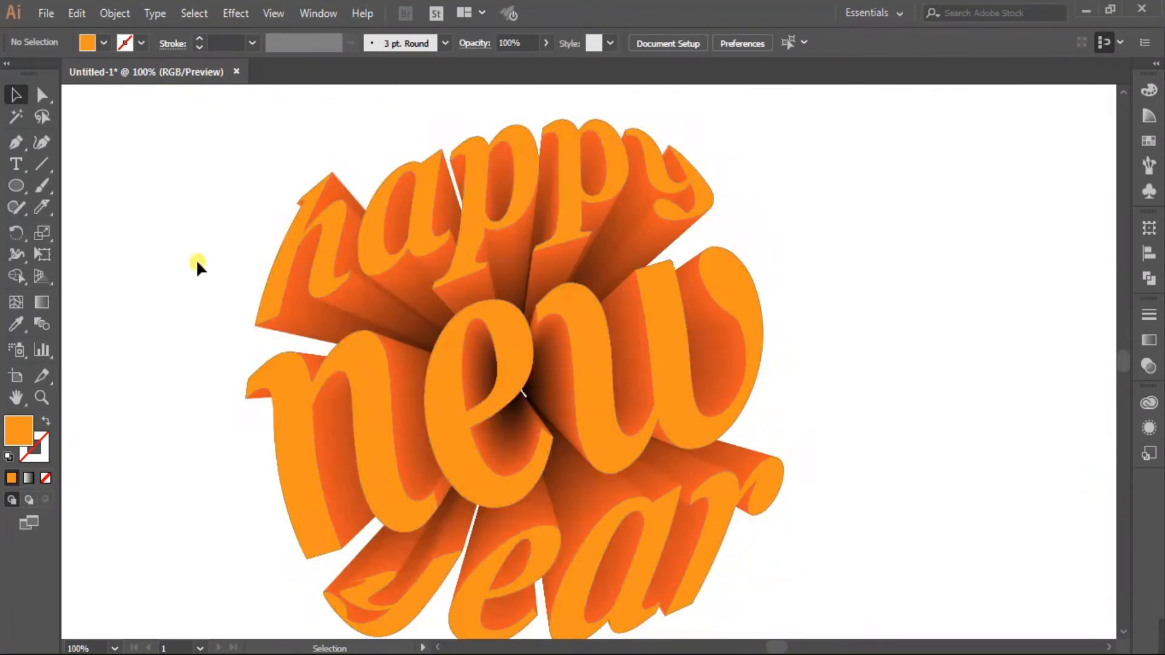
pyautogui.scroll(-1, 400, 324)
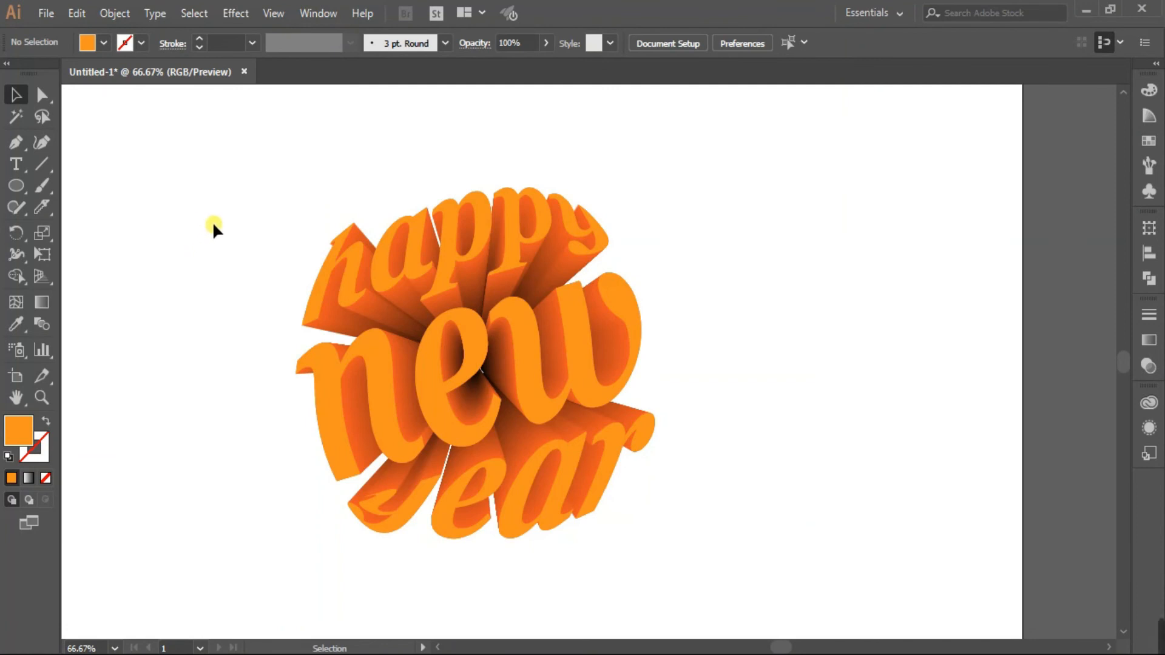
pyautogui.click(378, 311)
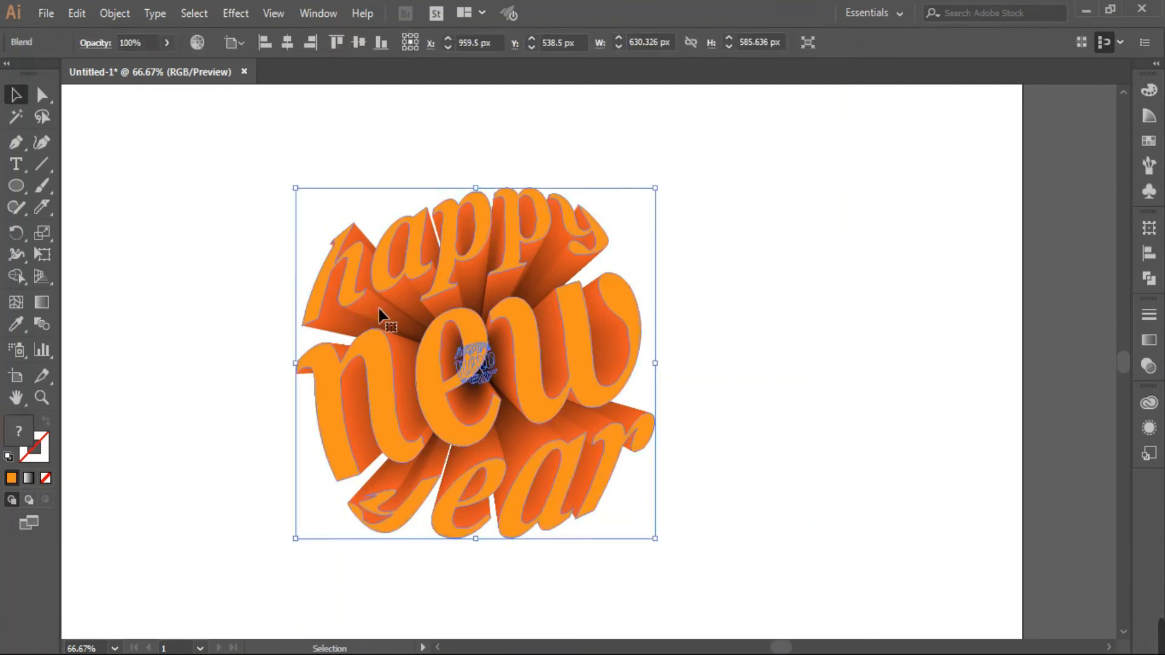
# Expand the 300-step blend with Object and Fill checked, then deselect.
pyautogui.click(128, 15)
pyautogui.click(219, 190)
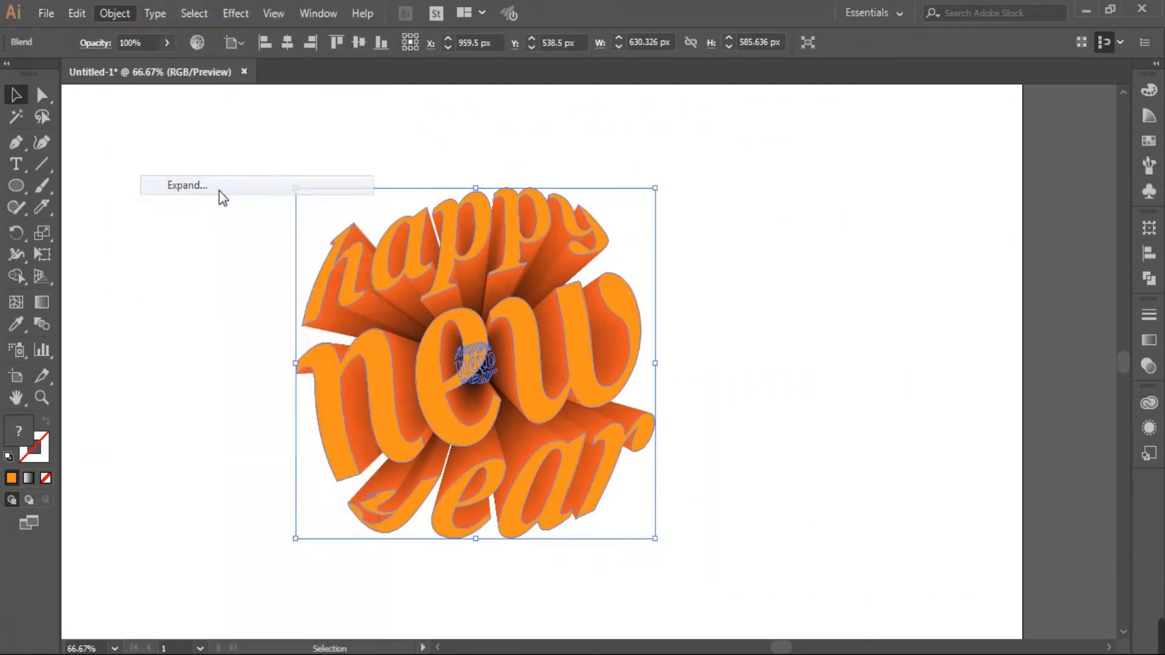
pyautogui.click(176, 403)
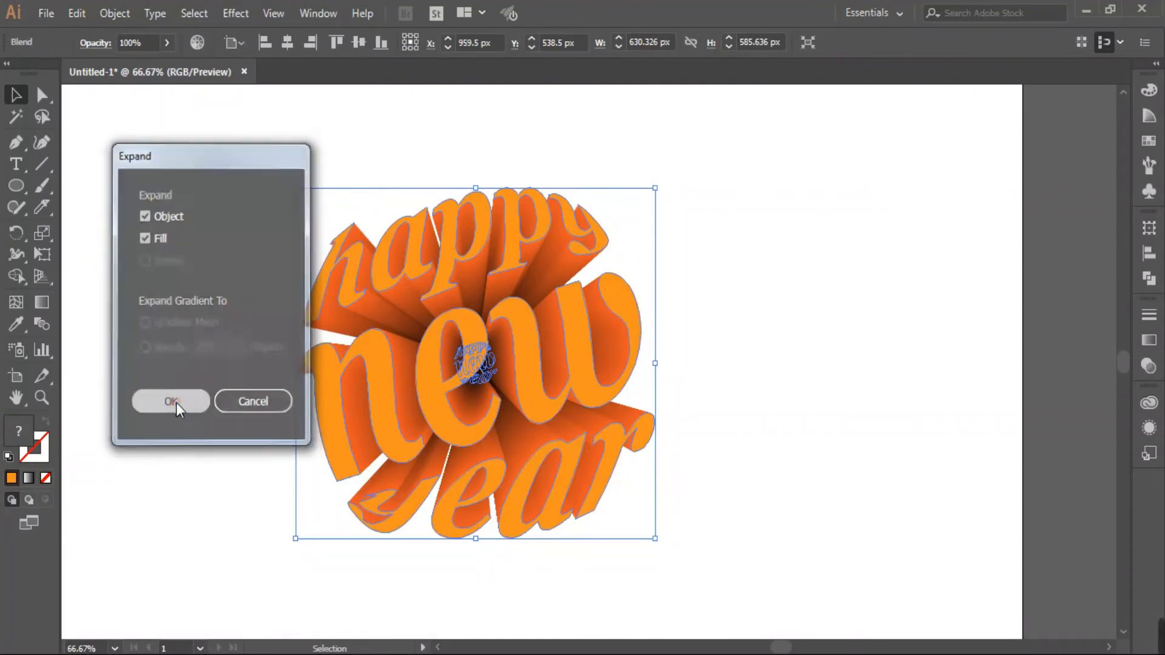
pyautogui.click(236, 193)
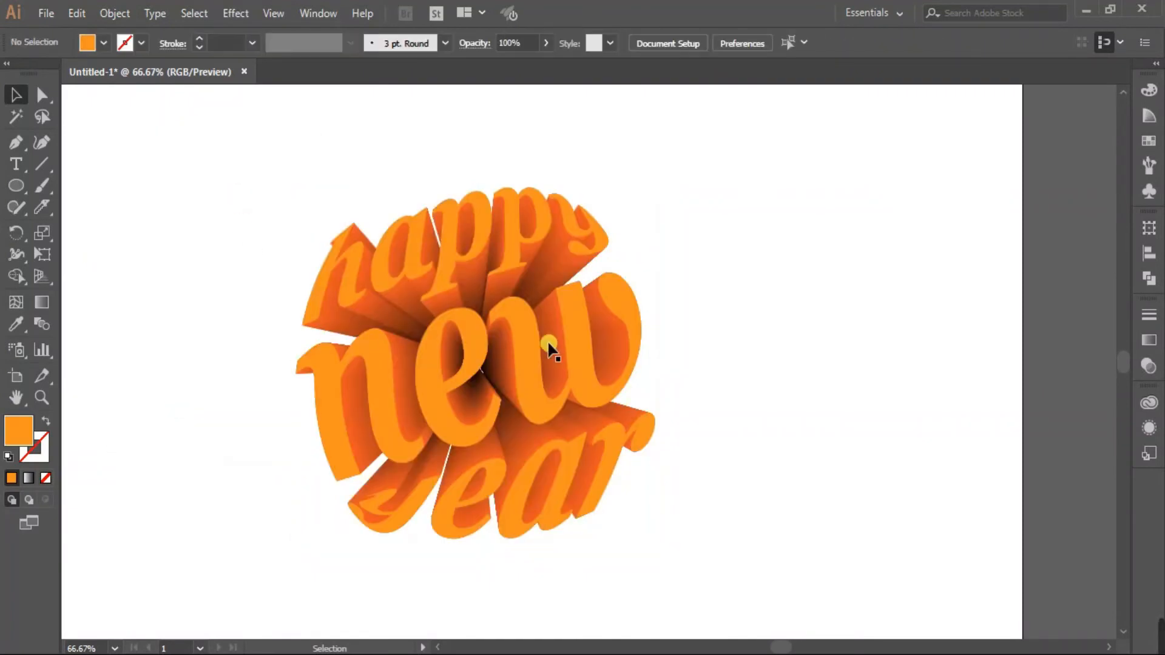
# Pan the canvas, then select and group all the expanded lettering shapes.
pyautogui.press('space')
pyautogui.moveTo(276, 444); pyautogui.dragTo(354, 440)
pyautogui.moveTo(315, 213); pyautogui.dragTo(842, 607)
pyautogui.rightClick(599, 341)
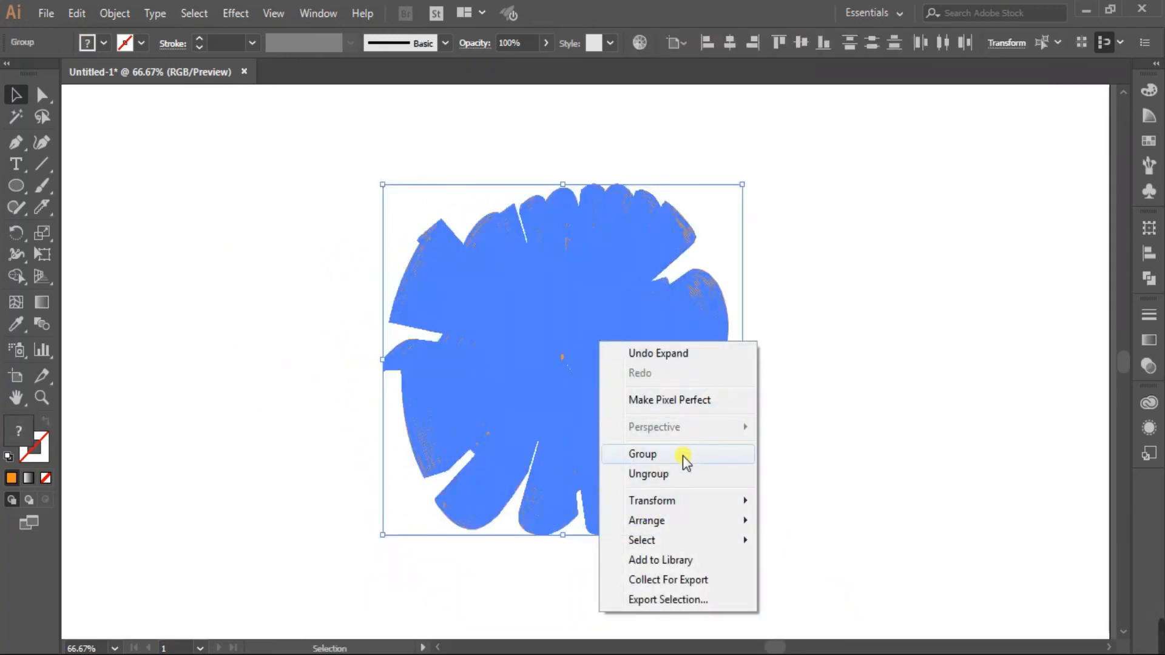
pyautogui.click(615, 454)
# Enlarge the lettering group from its centre to about 851 × 790.66 px.
pyautogui.click(795, 329)
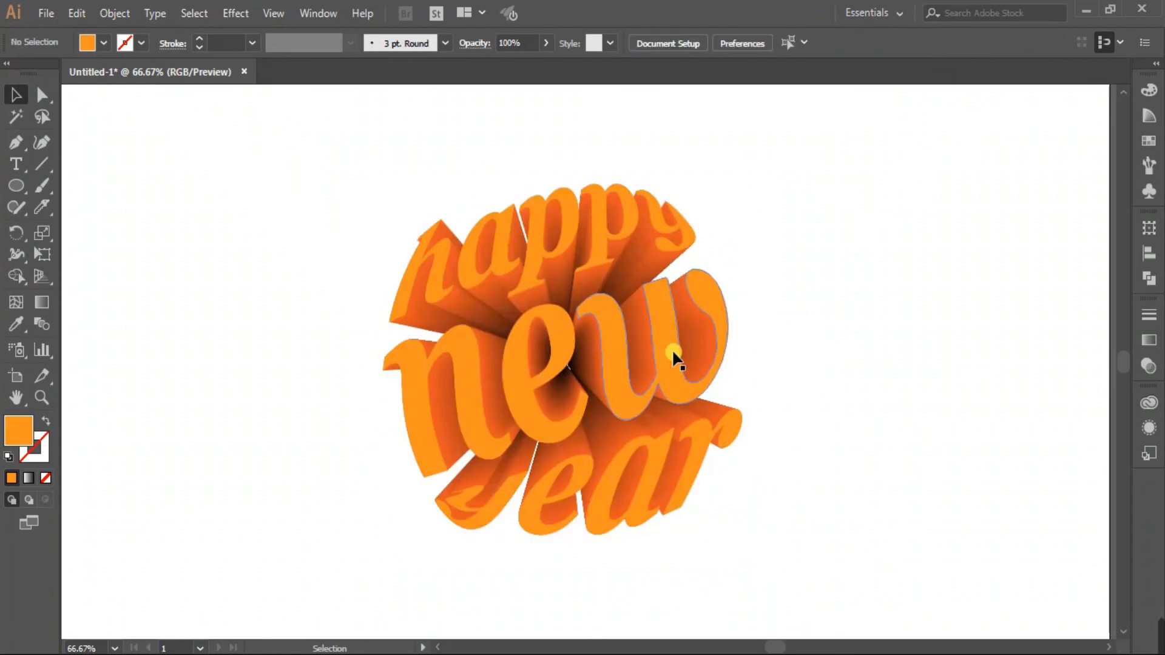
pyautogui.click(603, 374)
pyautogui.moveTo(742, 535); pyautogui.dragTo(806, 597)
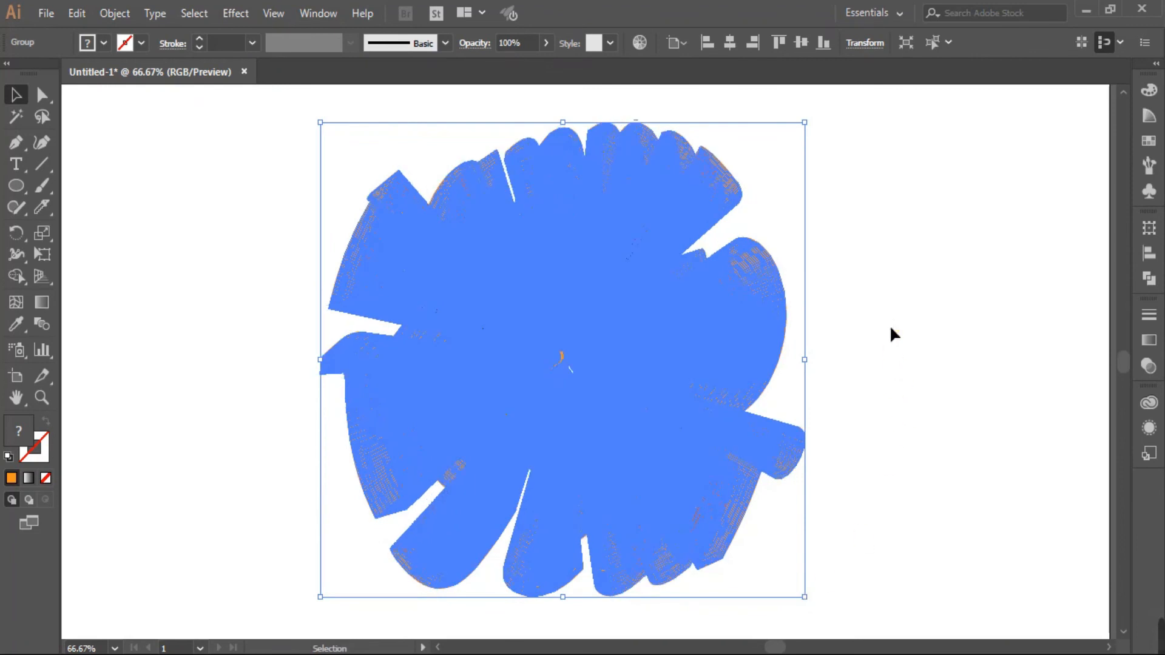
pyautogui.click(889, 326)
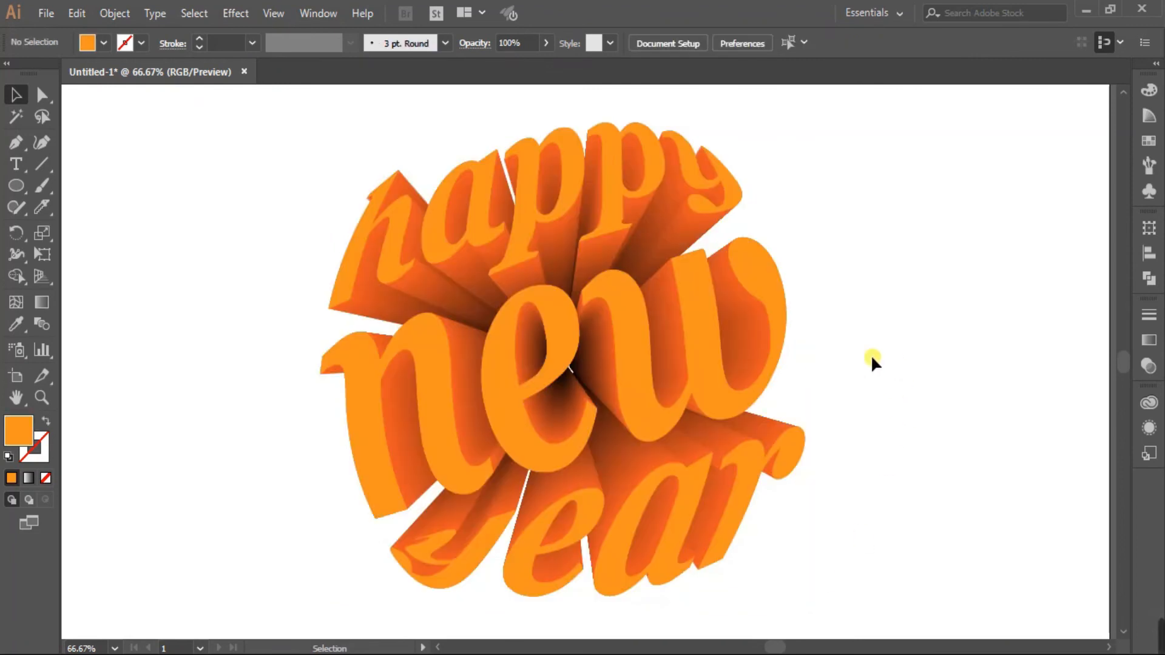
pyautogui.scroll(-1, 871, 354)
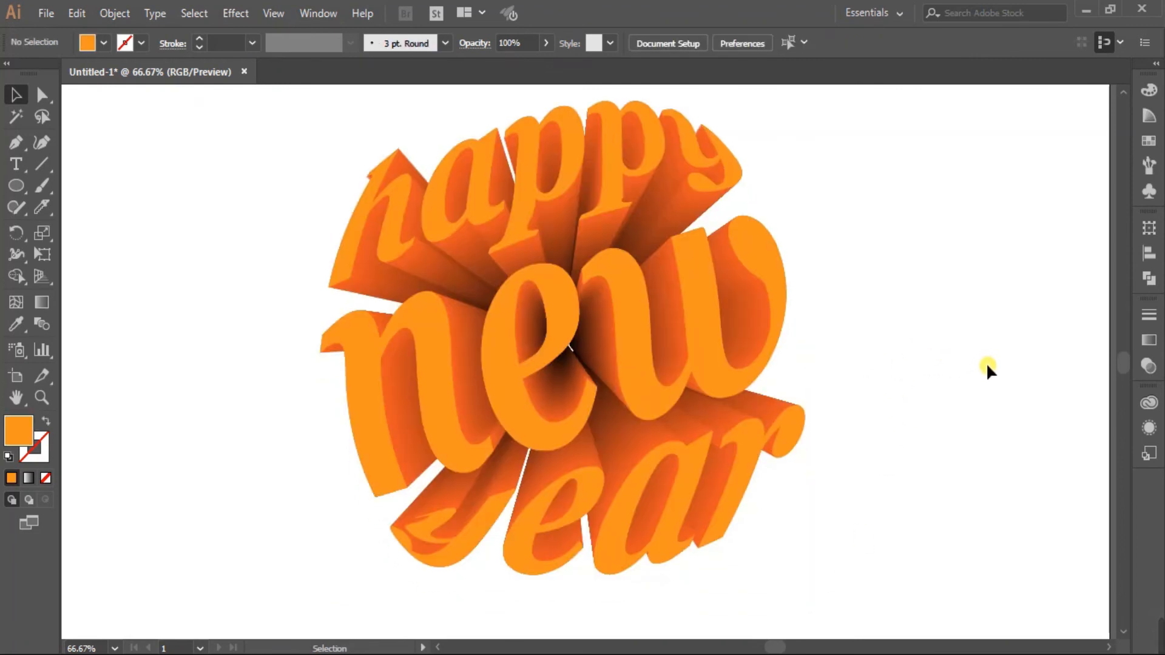